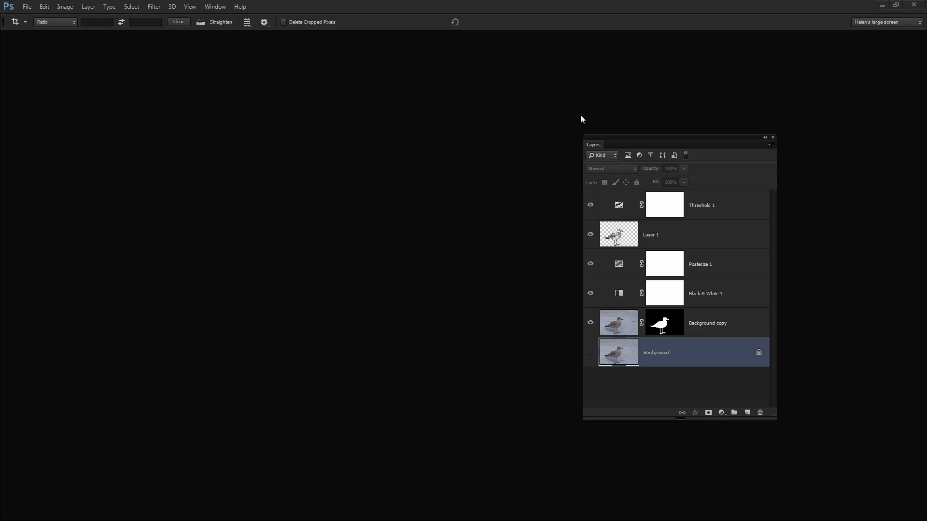
Step: Switch to the bird01 copy document, enlarge its window to show the whole image, and select the Background copy layer's mask
left_click_drag(616, 138, 731, 212)
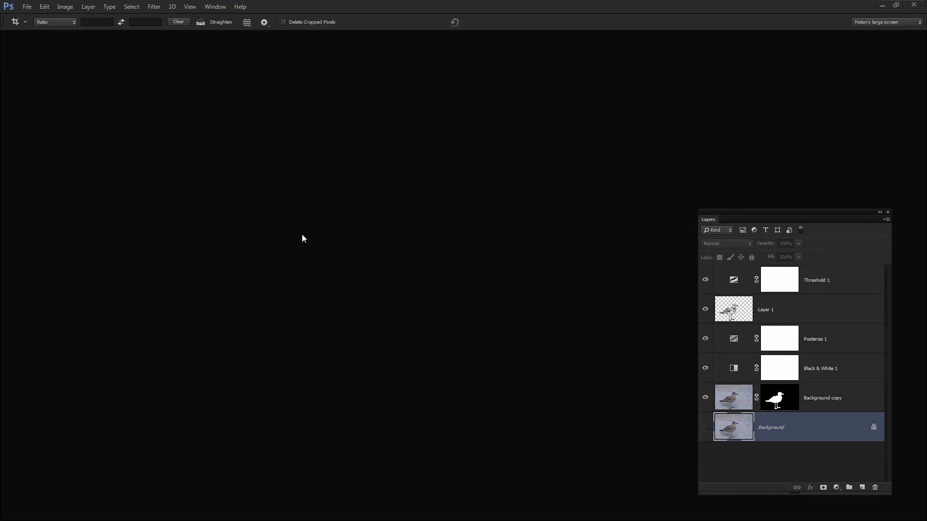
left_click(215, 7)
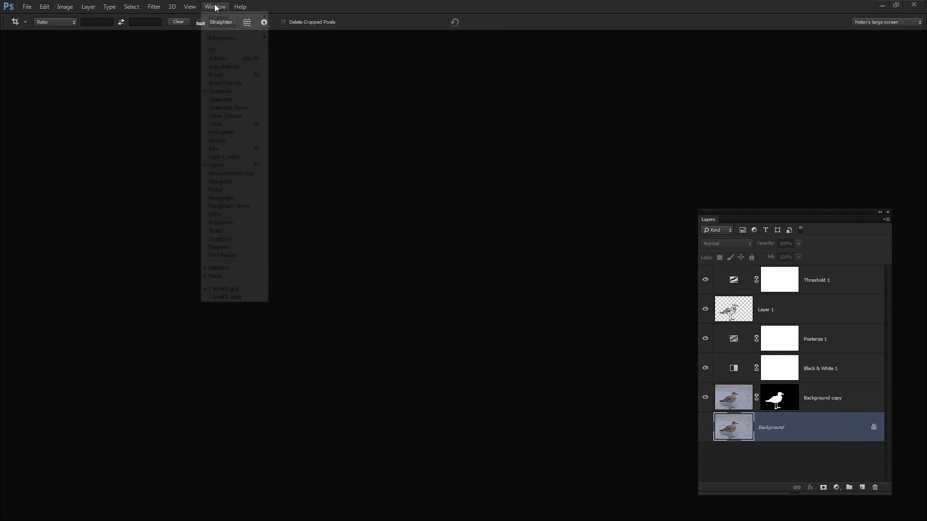
left_click(232, 296)
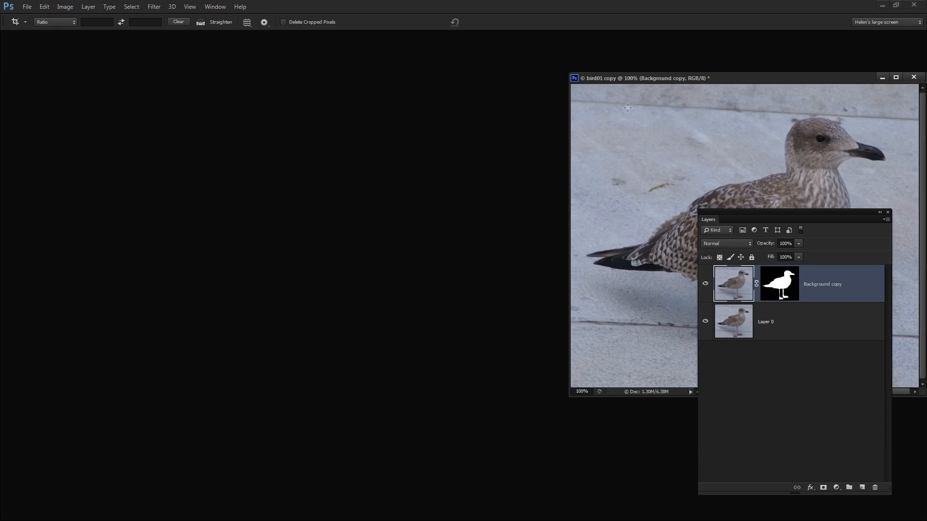
left_click_drag(708, 80, 322, 91)
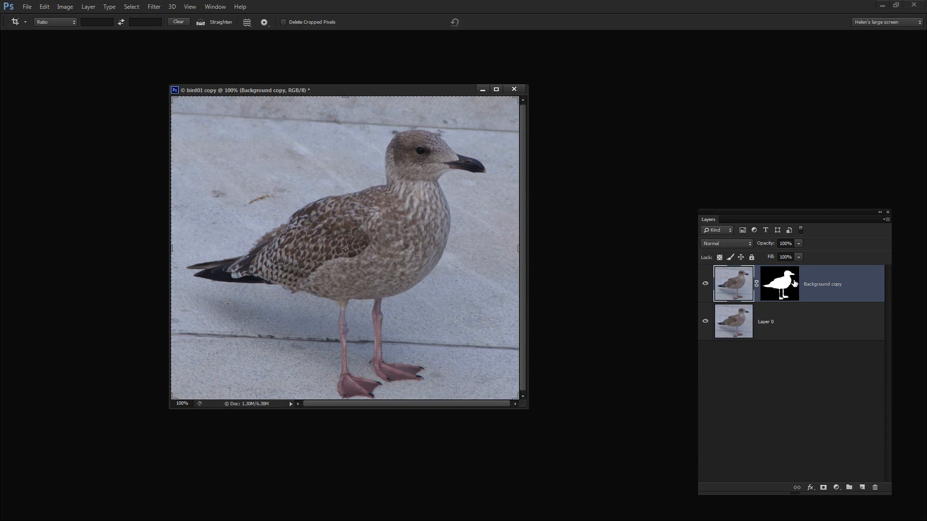
left_click(778, 289)
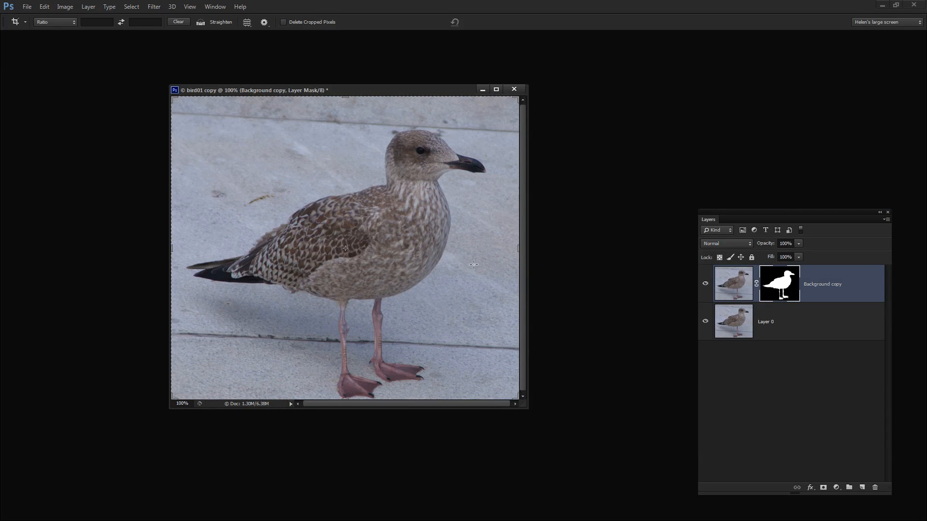
left_click_drag(524, 405, 544, 433)
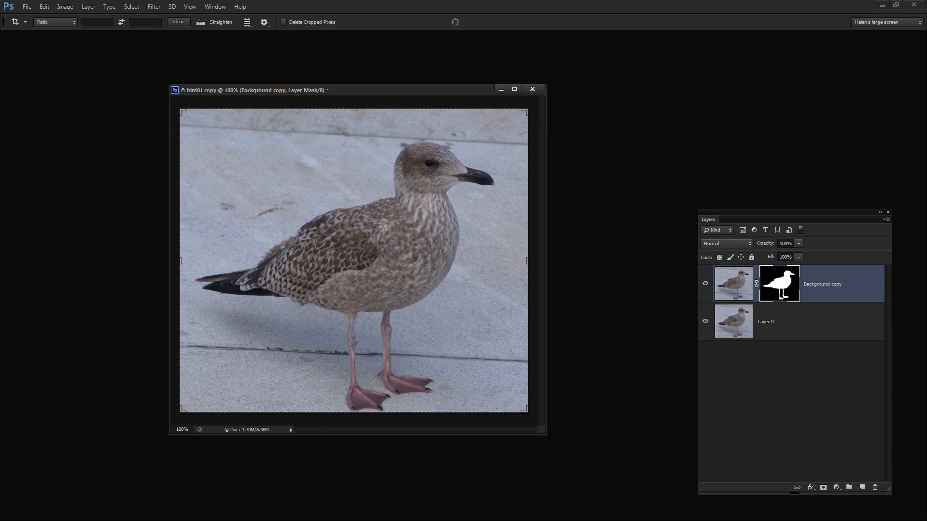
Step: Quick-select the bird's head and back, duplicate Layer 0, and add a layer mask to the duplicate from the selection
left_click_drag(0, 382, 615, 233)
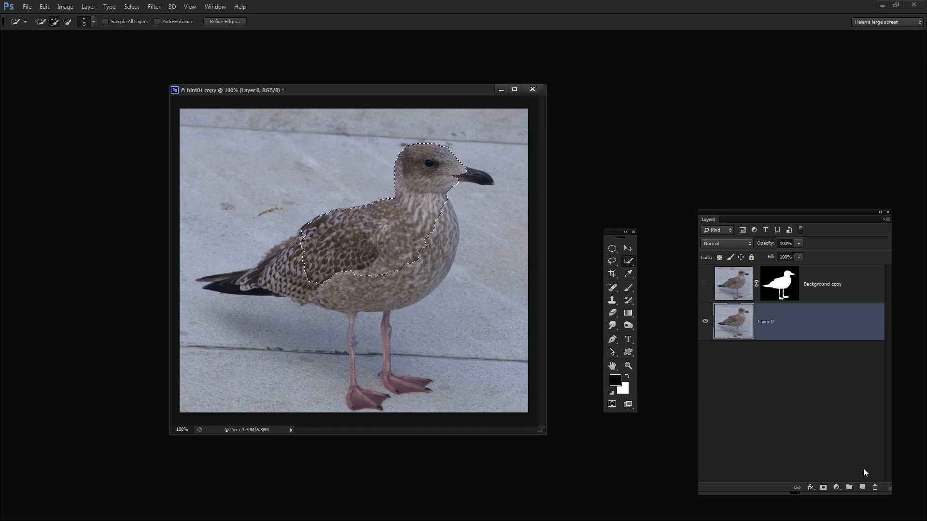
left_click_drag(837, 325, 862, 487)
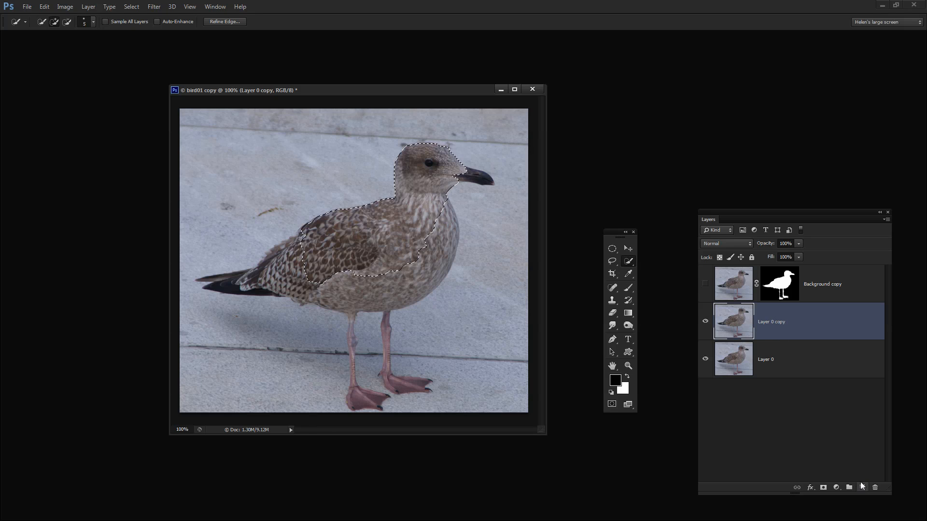
left_click(822, 489)
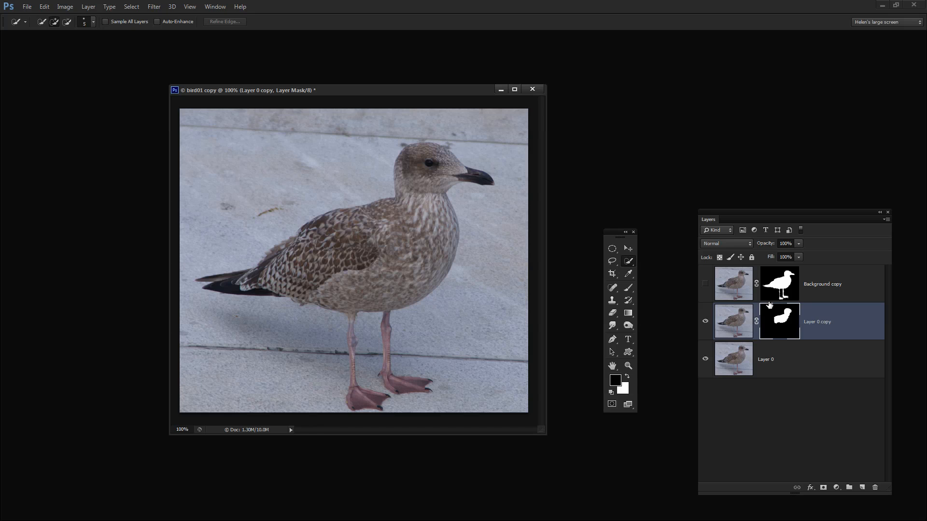
Step: Hide Layer 0, delete its masked duplicate, and show and select the Background copy layer
left_click(705, 359)
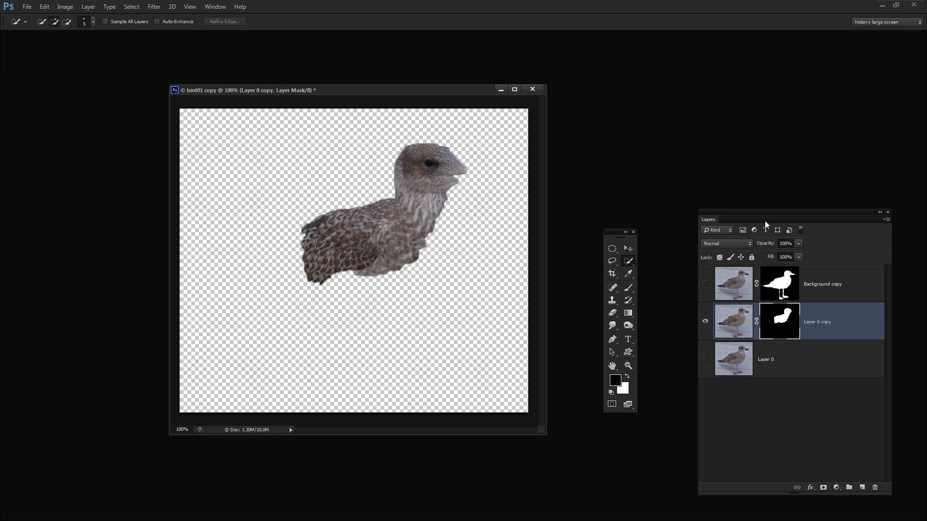
left_click_drag(765, 218, 725, 187)
left_click_drag(792, 261, 835, 424)
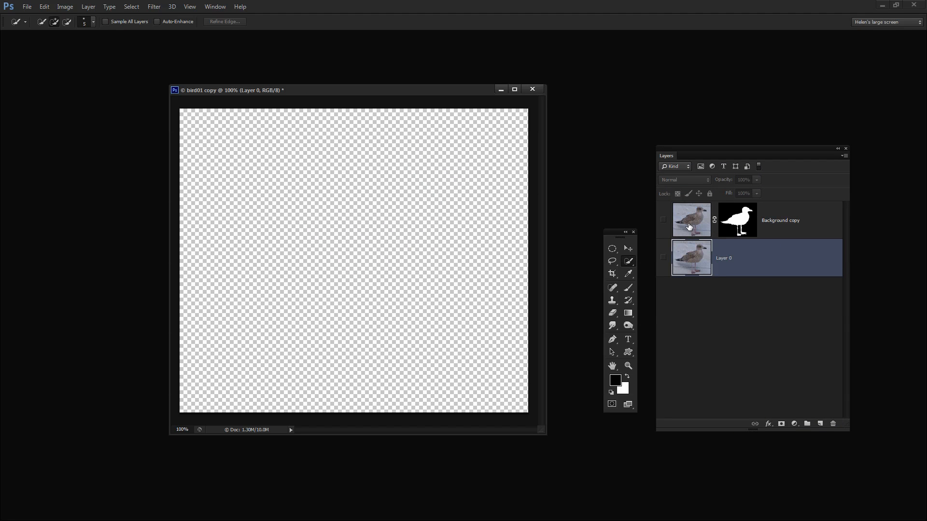
left_click(663, 220)
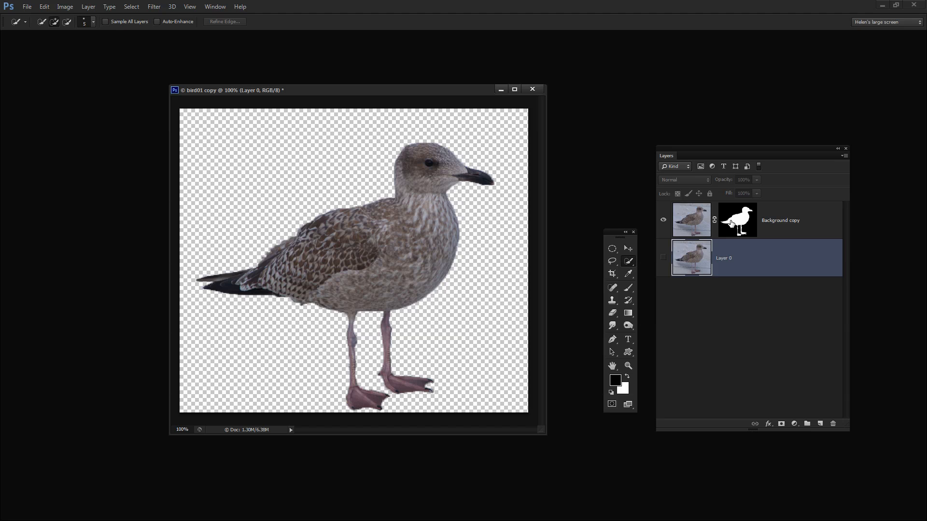
left_click(769, 220)
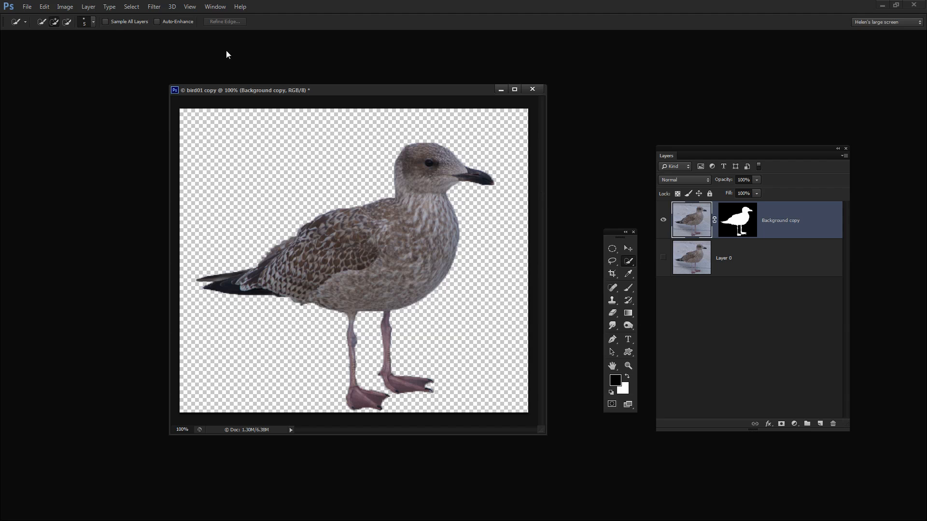
Step: Add a Black & White adjustment layer above the Background copy layer, keeping the default name and options
left_click(84, 7)
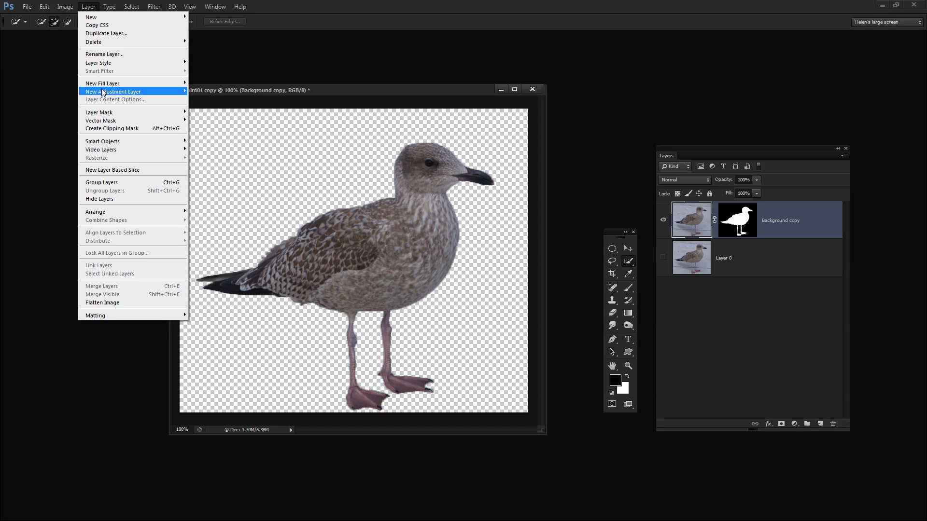
mouse_move(102, 90)
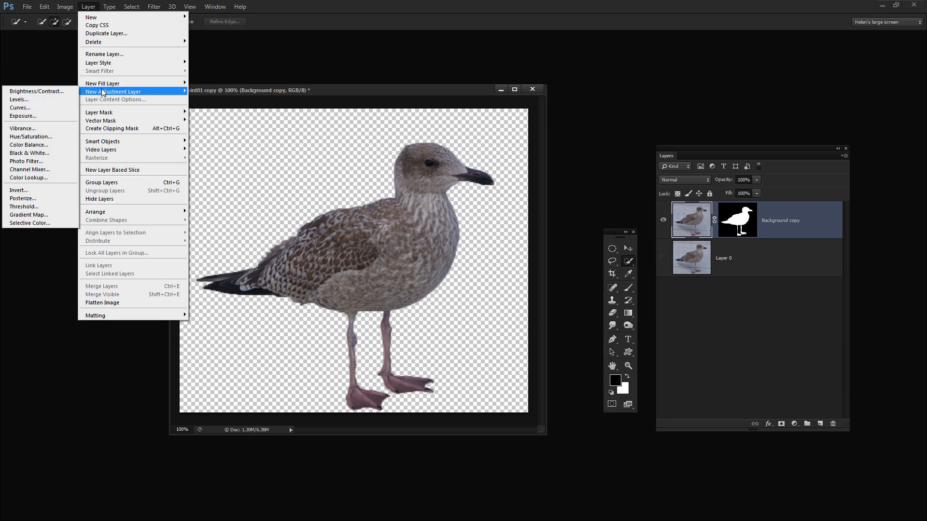
left_click(39, 154)
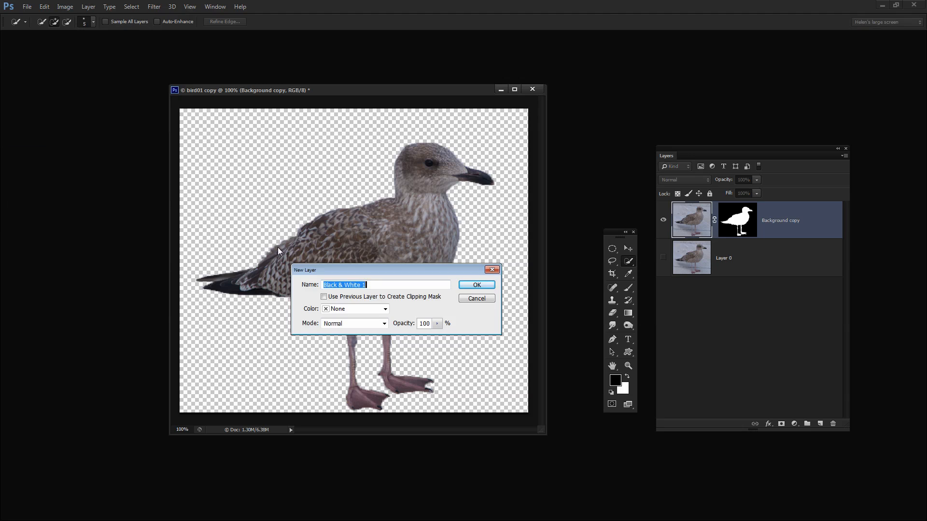
left_click(477, 285)
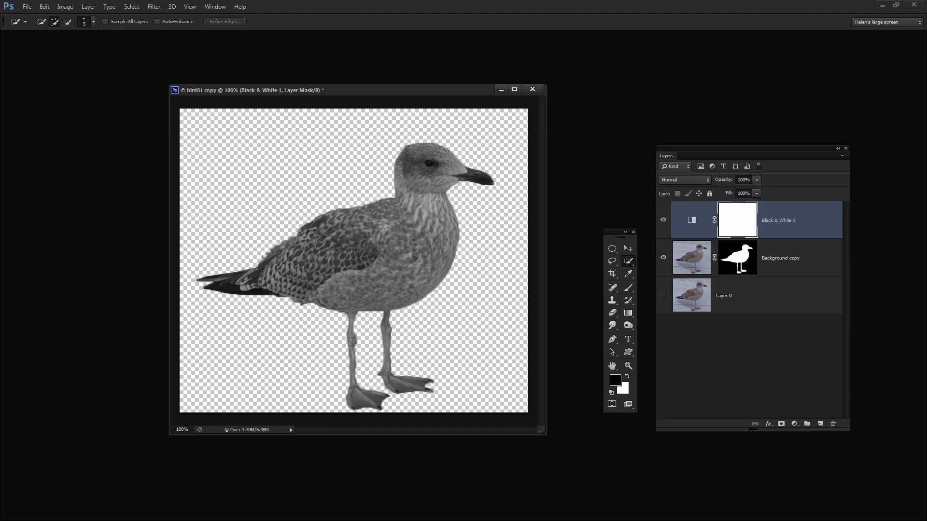
Step: Adjust the Black & White mix to Reds 170, Yellows 45, Greens 97, Cyans -143, Blues -111 and Magentas -138
left_click_drag(506, 207, 613, 172)
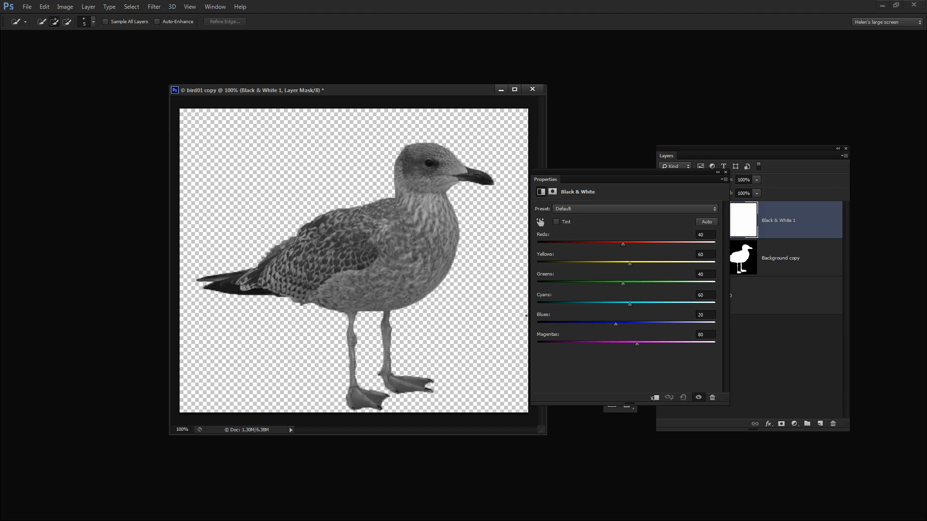
left_click_drag(616, 325, 683, 323)
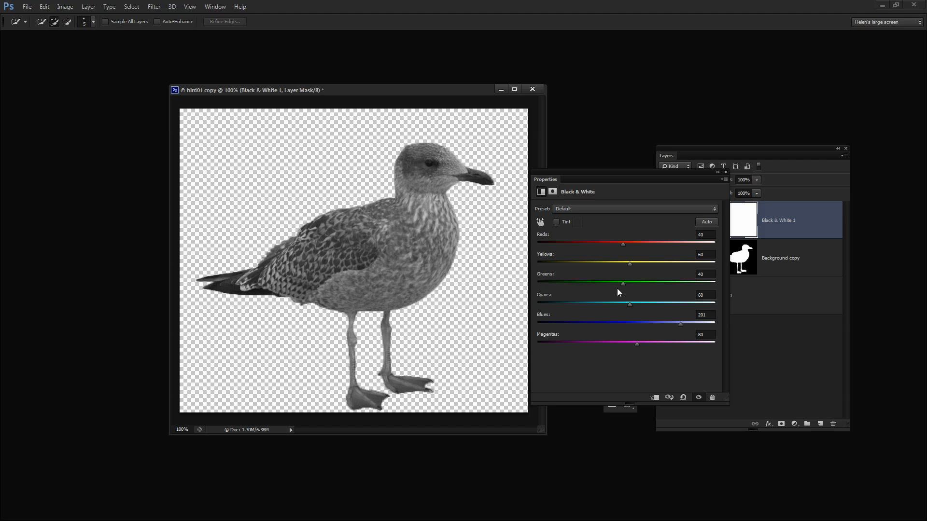
left_click_drag(680, 324, 579, 304)
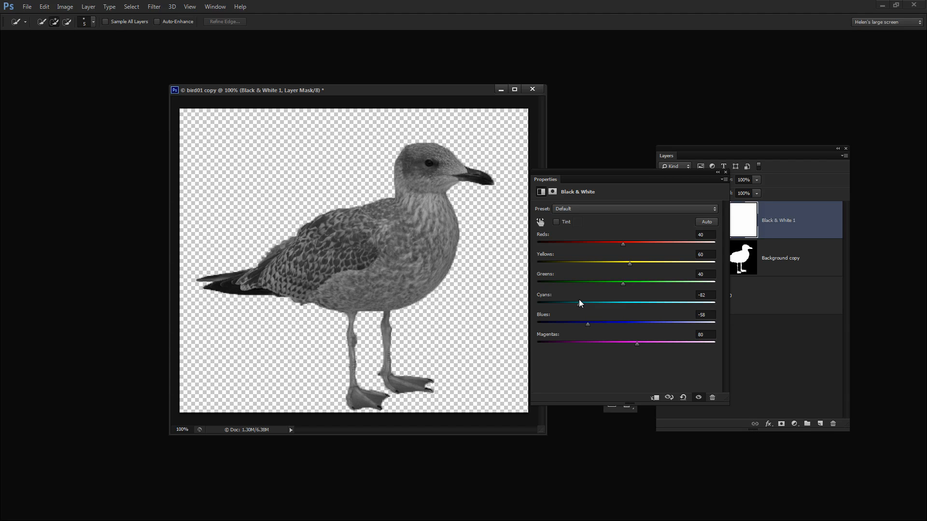
left_click_drag(636, 343, 561, 342)
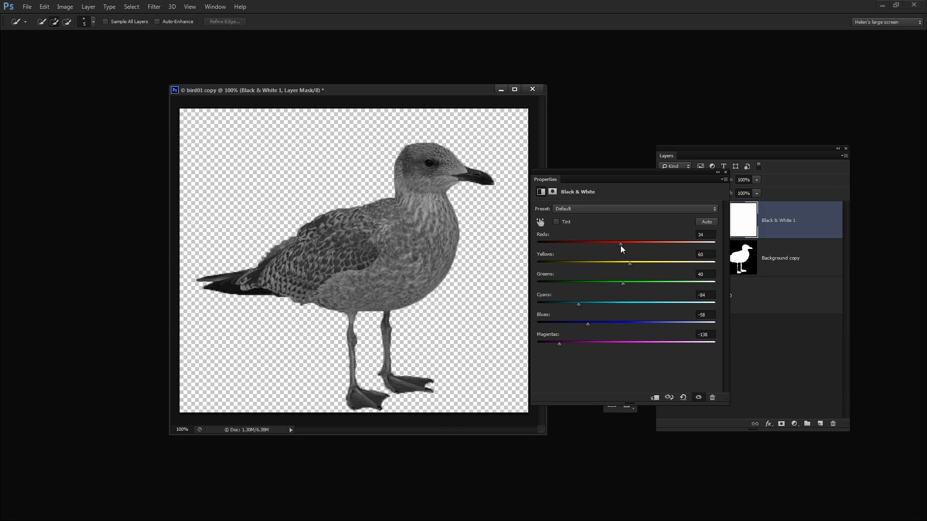
left_click_drag(623, 244, 650, 294)
left_click(622, 284)
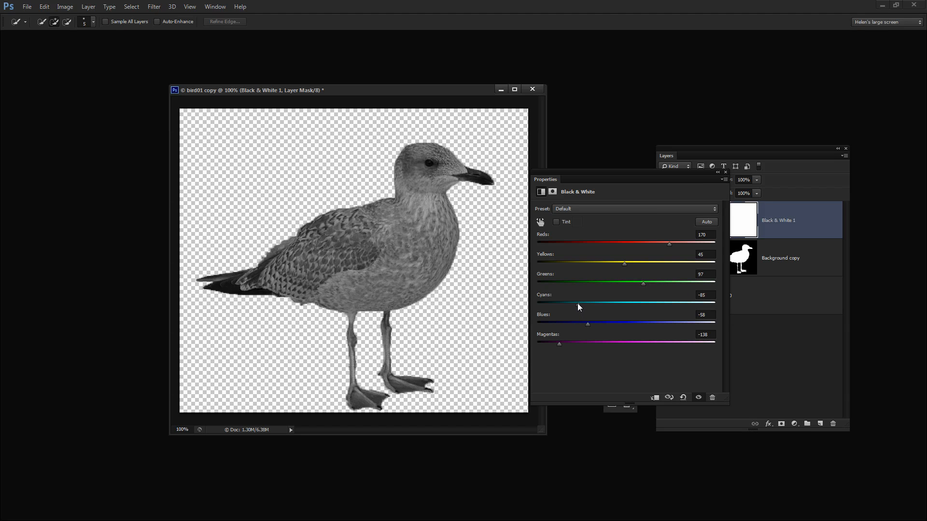
left_click_drag(579, 305, 573, 324)
left_click(726, 172)
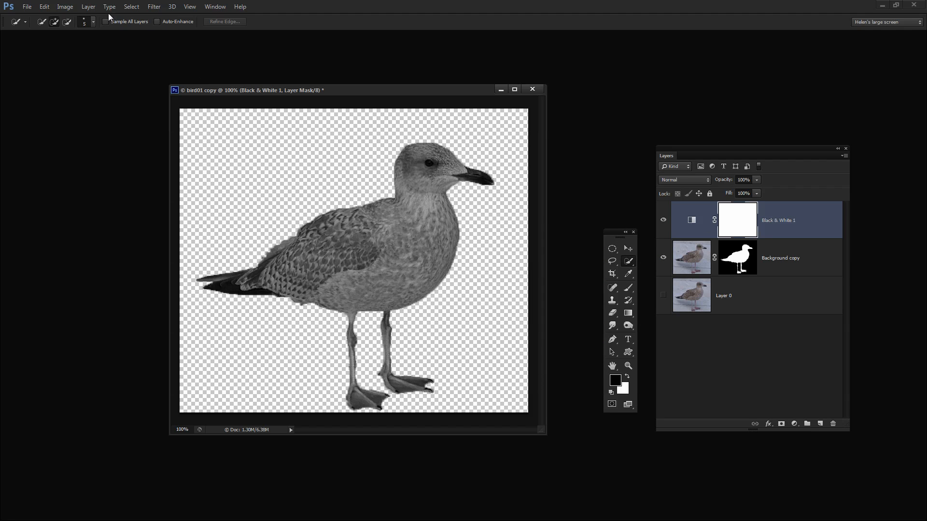
Step: Add a Posterize adjustment layer above Black & White 1 with default options and move its settings clear of the layer list
left_click(88, 7)
mouse_move(112, 93)
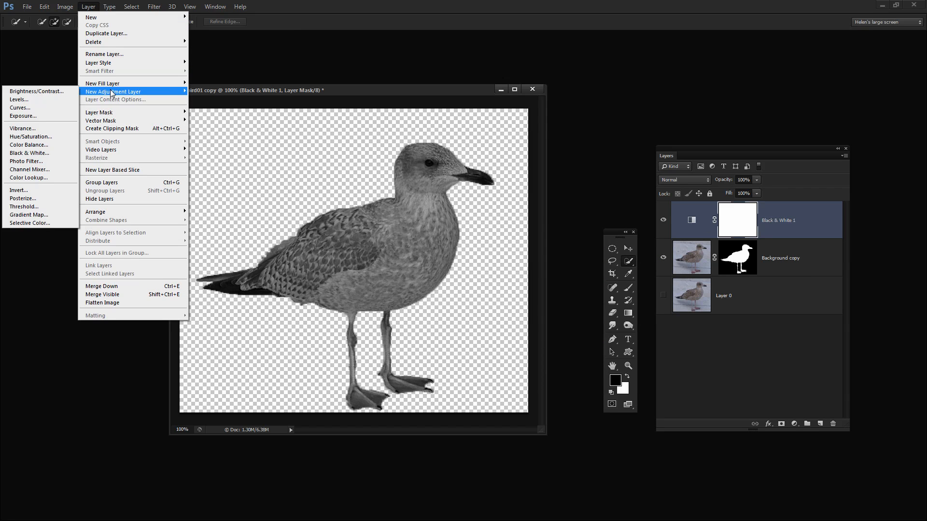
left_click(23, 198)
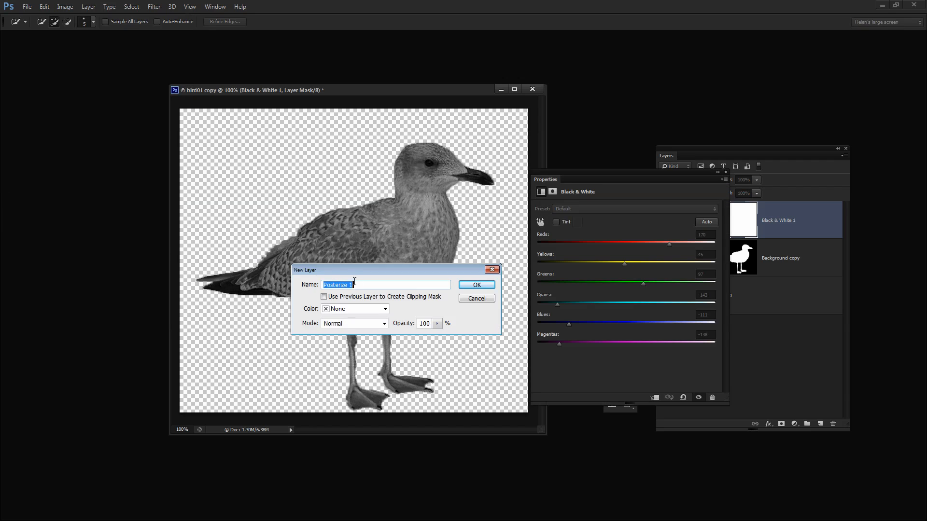
left_click(469, 289)
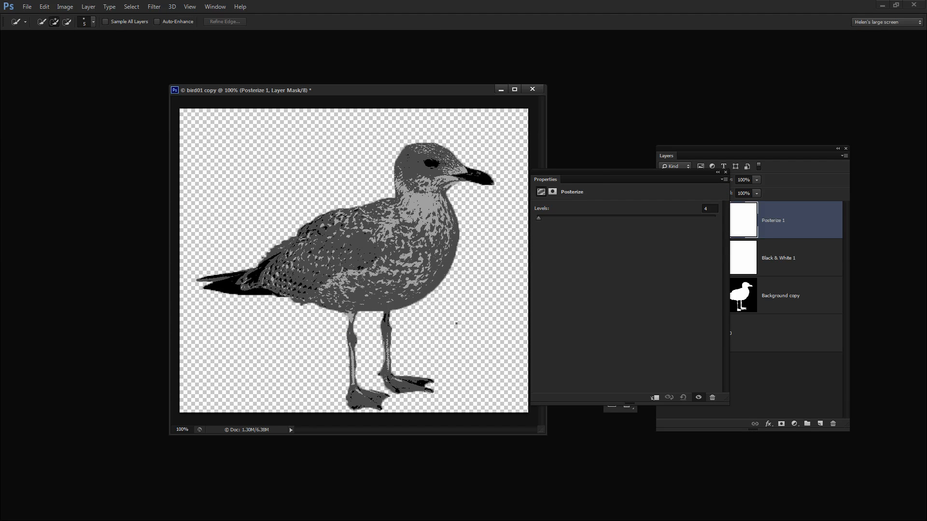
left_click_drag(595, 182, 541, 252)
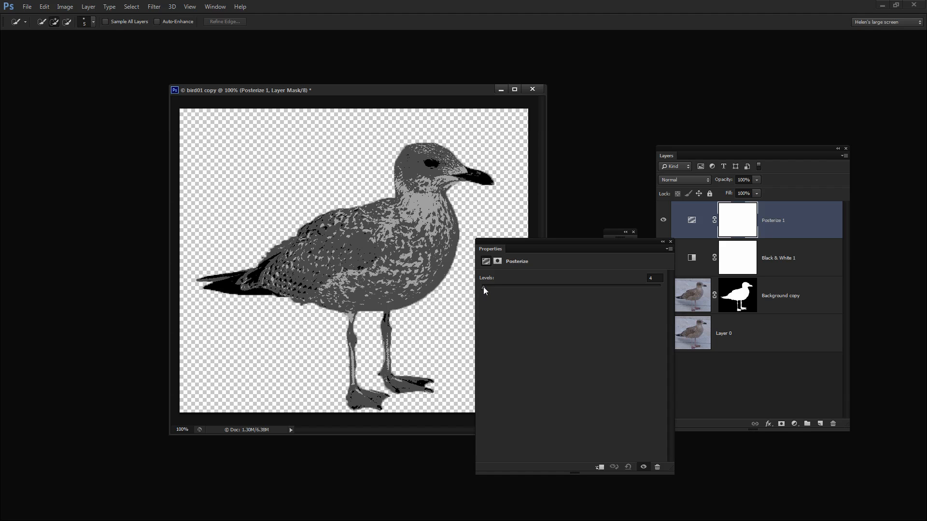
Step: Try different Posterize levels on the bird, settle on 5 levels, and close the adjustment settings
left_click_drag(483, 287, 491, 288)
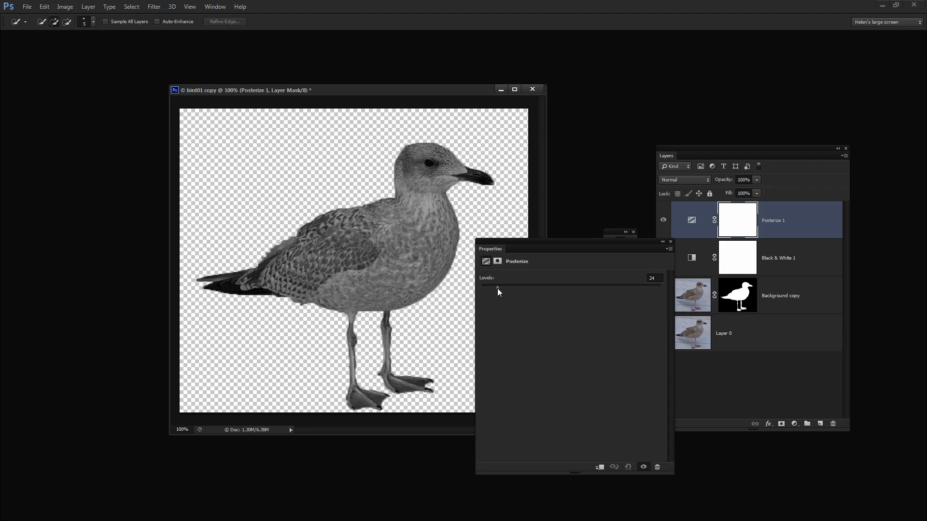
left_click_drag(489, 288, 485, 288)
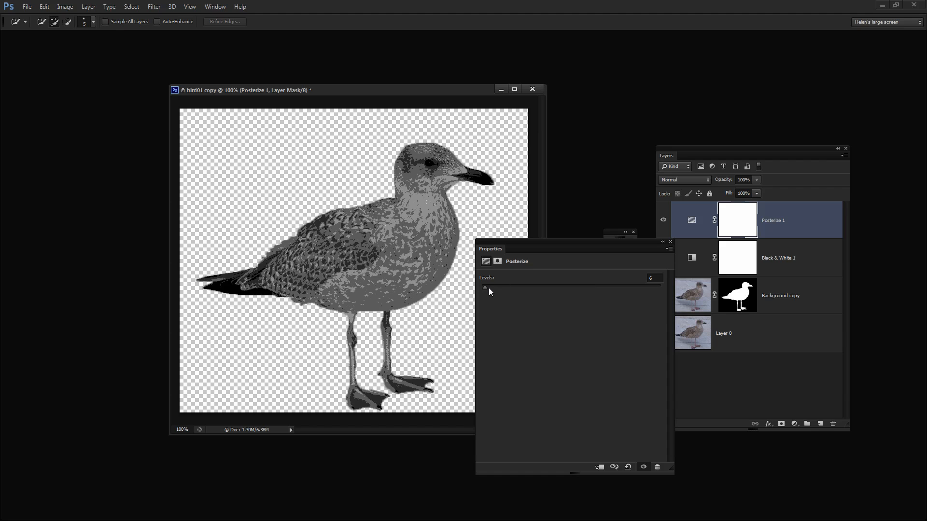
left_click(485, 288)
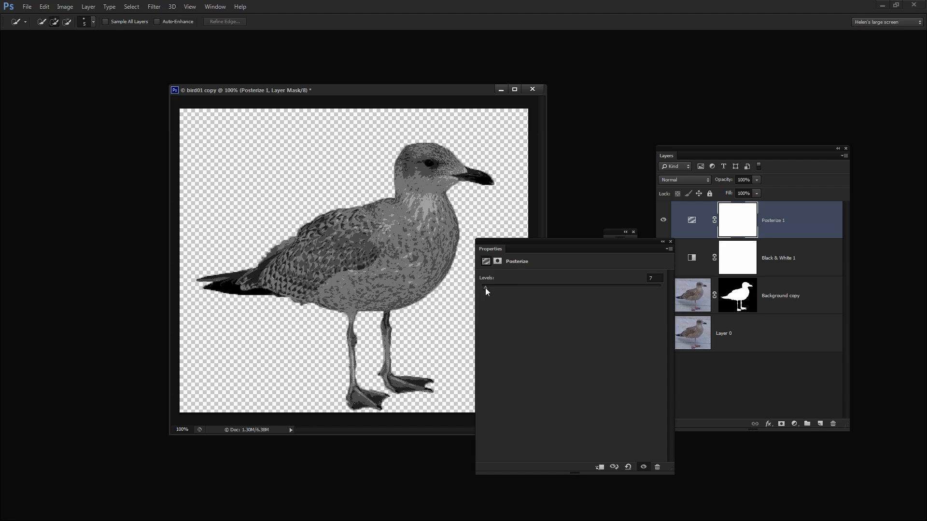
left_click_drag(485, 288, 481, 288)
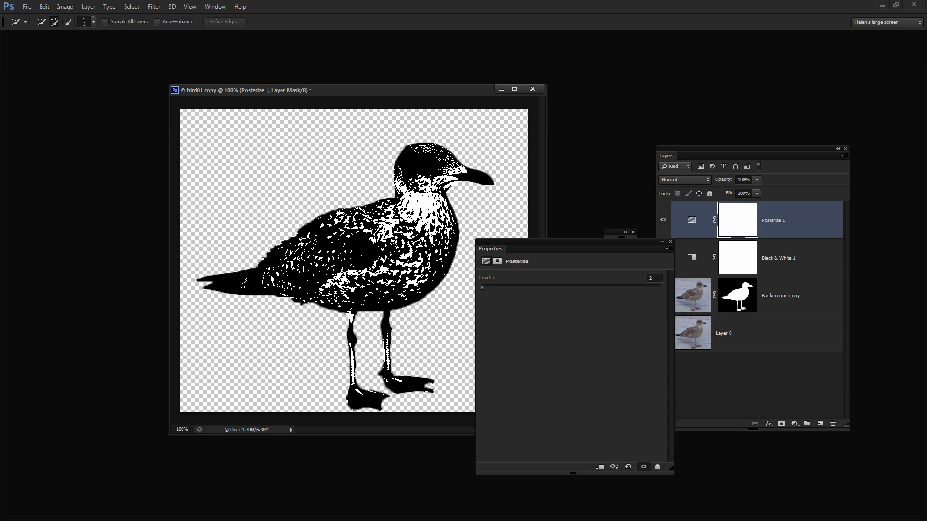
left_click(482, 288)
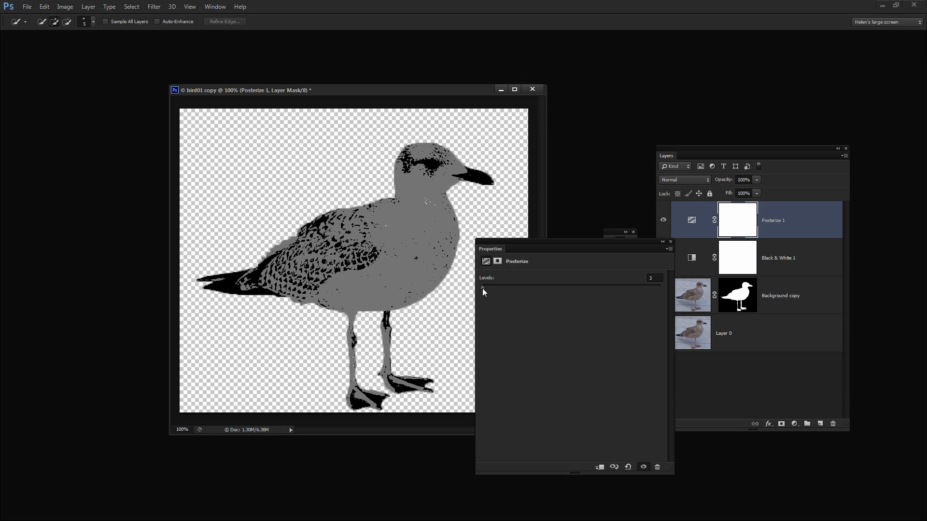
left_click_drag(482, 288, 483, 288)
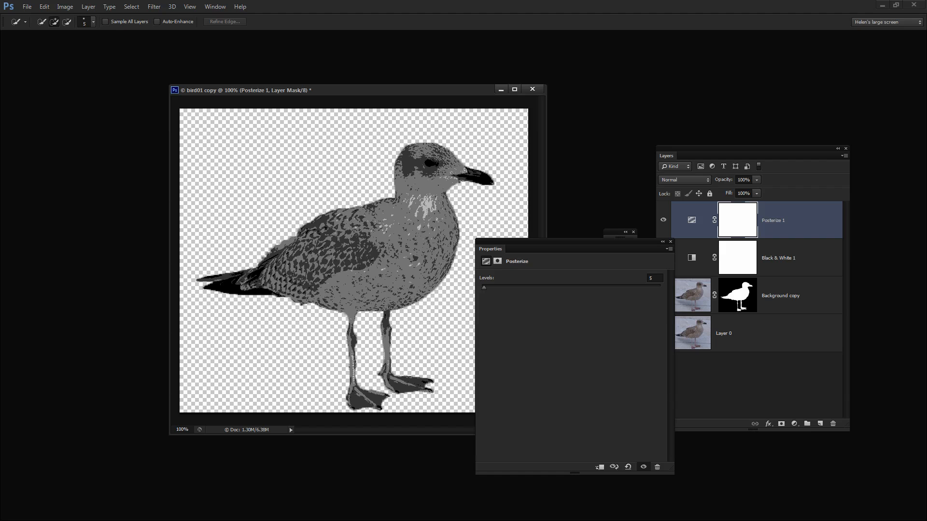
left_click(671, 241)
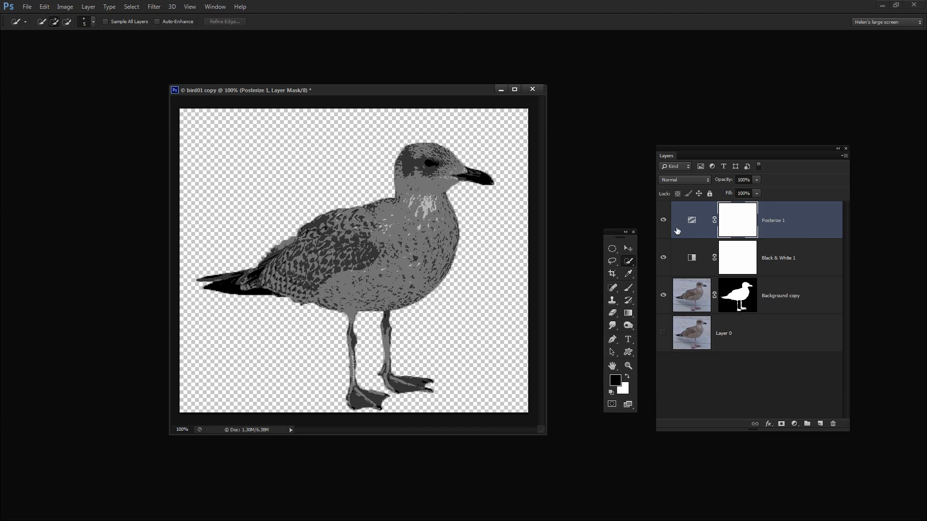
Step: Burn the gull's breast and belly edge on the Background copy image using a 40 px brush, Highlights range and 100% exposure
left_click(692, 296)
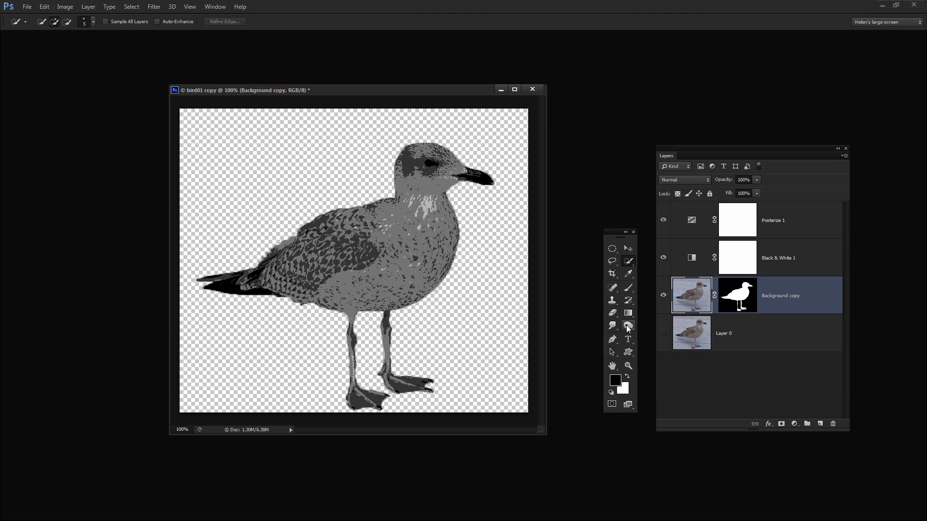
left_click(627, 327)
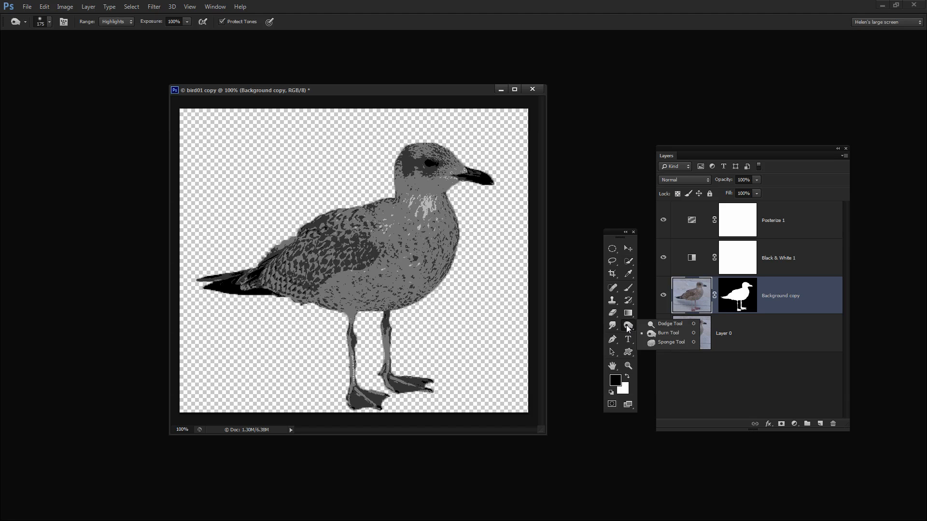
left_click(656, 334)
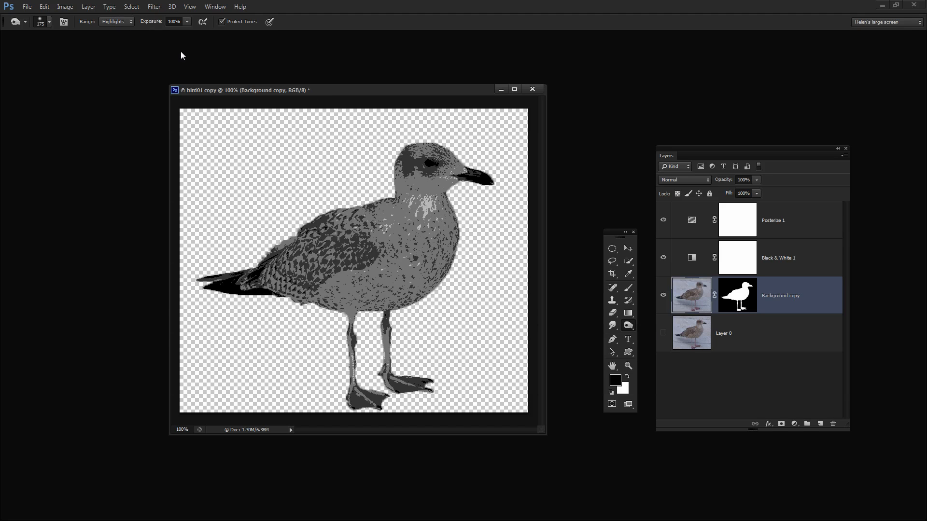
key("bracketleft")
key("bracketleft")
key("bracketleft")
key("bracketleft")
key("bracketleft")
key("bracketleft")
key("bracketleft")
key("bracketleft")
key("bracketleft")
key("bracketleft")
mouse_move(449, 200)
left_mouse_down()
mouse_move(454, 277)
mouse_move(406, 316)
mouse_move(310, 307)
mouse_move(330, 316)
mouse_move(281, 303)
mouse_move(310, 311)
left_mouse_up()
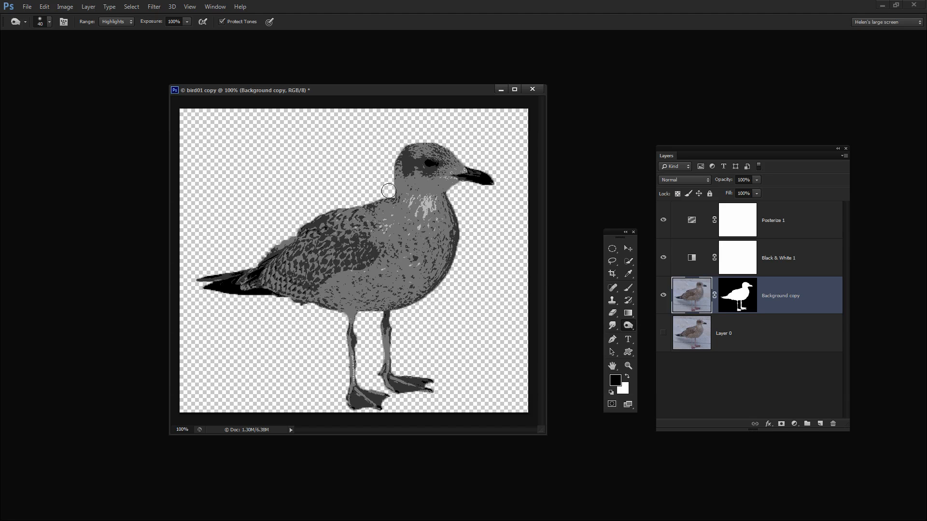
Step: Burn along the gull's back, the nape and the outline of the head to darken those edges
mouse_move(389, 191)
left_mouse_down()
mouse_move(323, 212)
mouse_move(264, 254)
left_mouse_up()
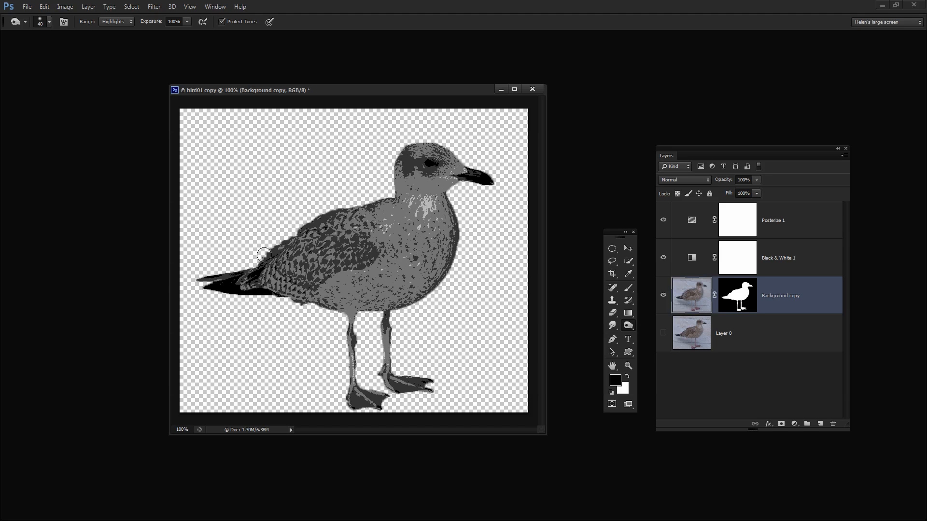
left_click_drag(399, 152, 393, 193)
mouse_move(456, 197)
left_mouse_down()
mouse_move(465, 161)
mouse_move(428, 140)
mouse_move(399, 147)
left_mouse_up()
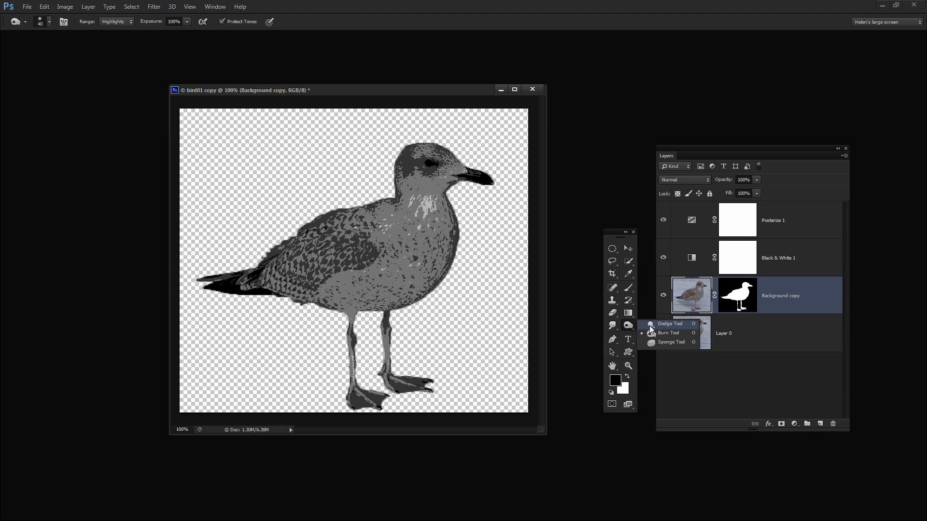
Step: Dodge the face around the gull's eye with a 25 px brush, Shadows range and 79% exposure, and reselect the Burn tool
left_click(669, 324)
mouse_move(416, 161)
left_mouse_down()
mouse_move(435, 173)
mouse_move(416, 176)
mouse_move(412, 155)
mouse_move(419, 180)
mouse_move(409, 212)
mouse_move(417, 164)
mouse_move(417, 177)
mouse_move(446, 173)
left_mouse_up()
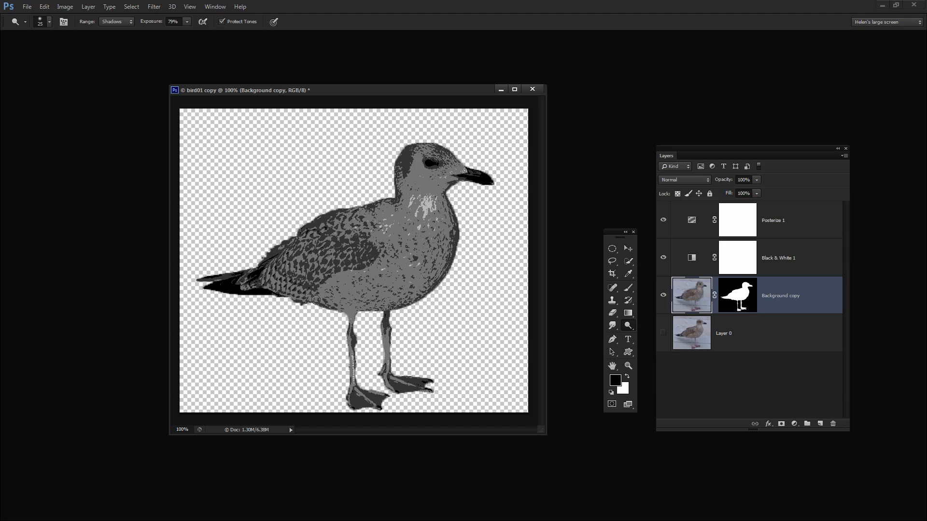
right_click(629, 326)
left_click(661, 335)
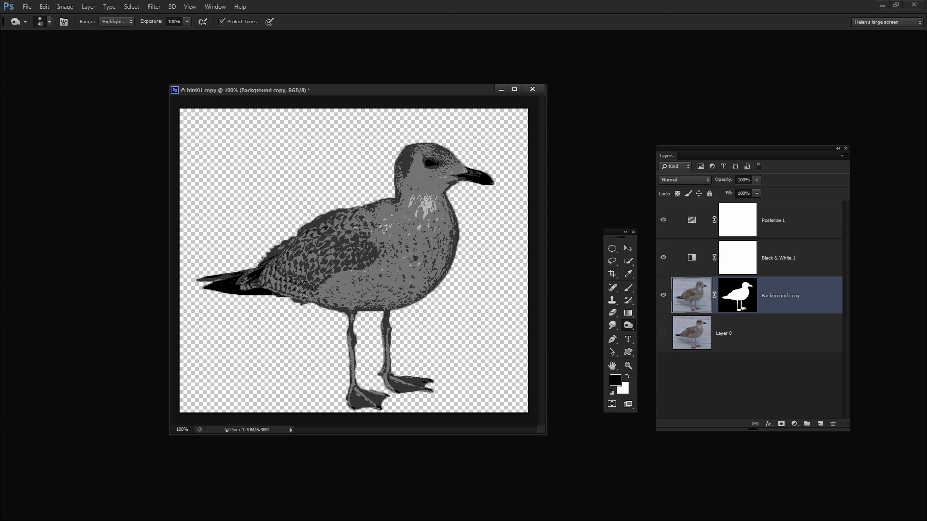
Step: Stamp all visible layers into a new layer above Posterize 1, and rearrange the image window and tools so they do not overlap
left_click(770, 222)
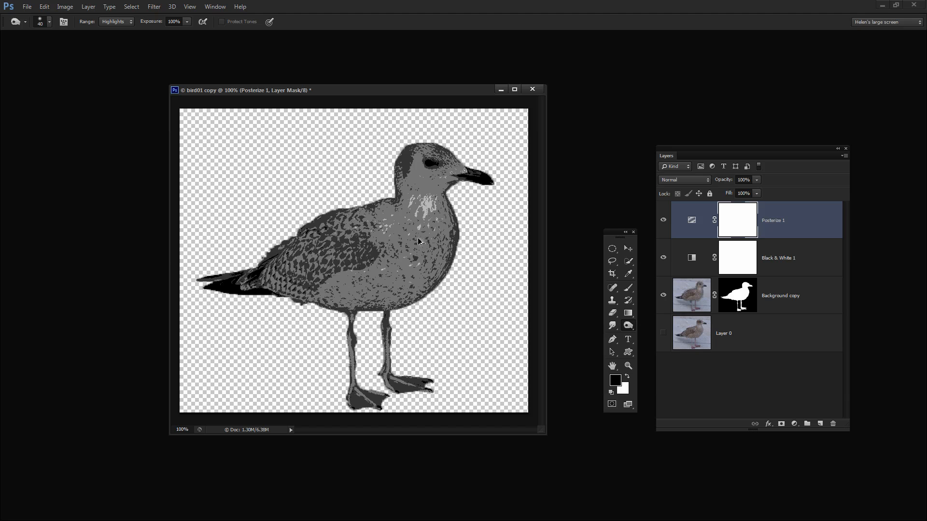
key("ctrl+shift+alt+e")
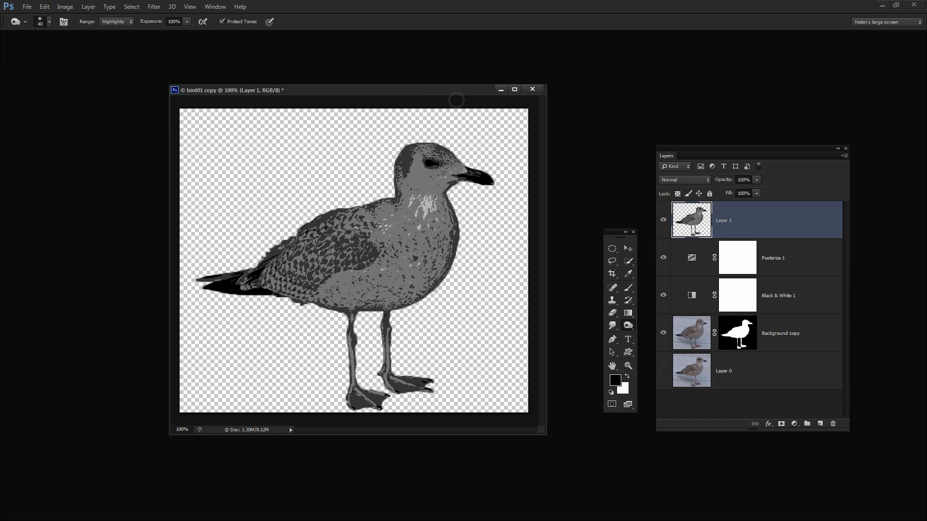
left_click_drag(427, 96, 544, 80)
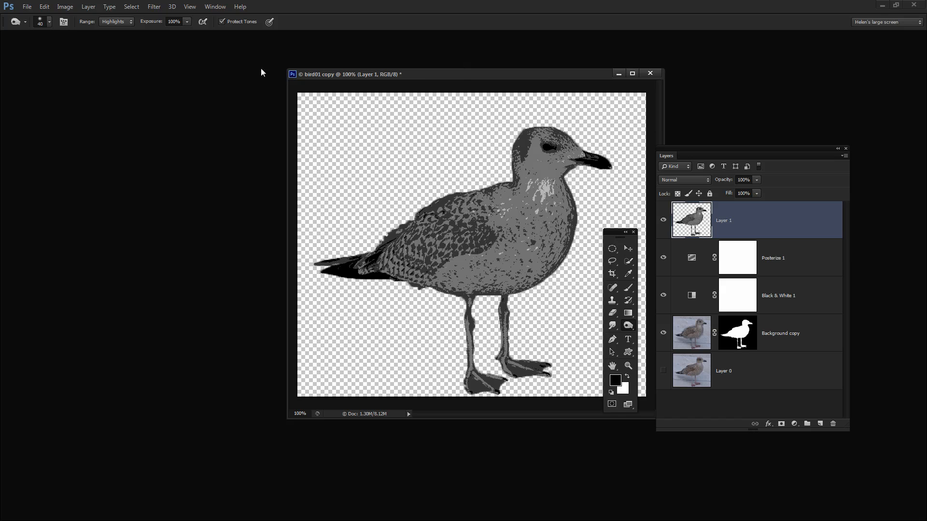
left_click(153, 6)
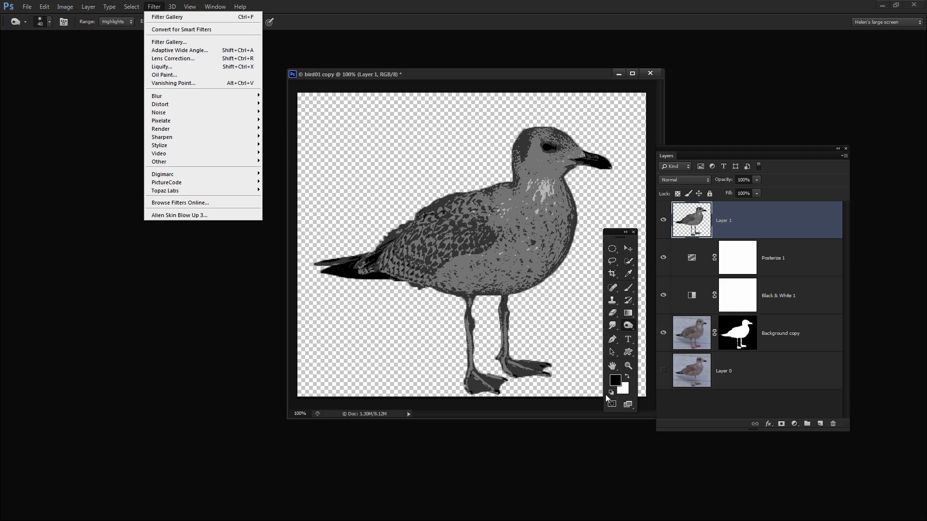
left_click(611, 236)
left_click_drag(611, 236, 842, 289)
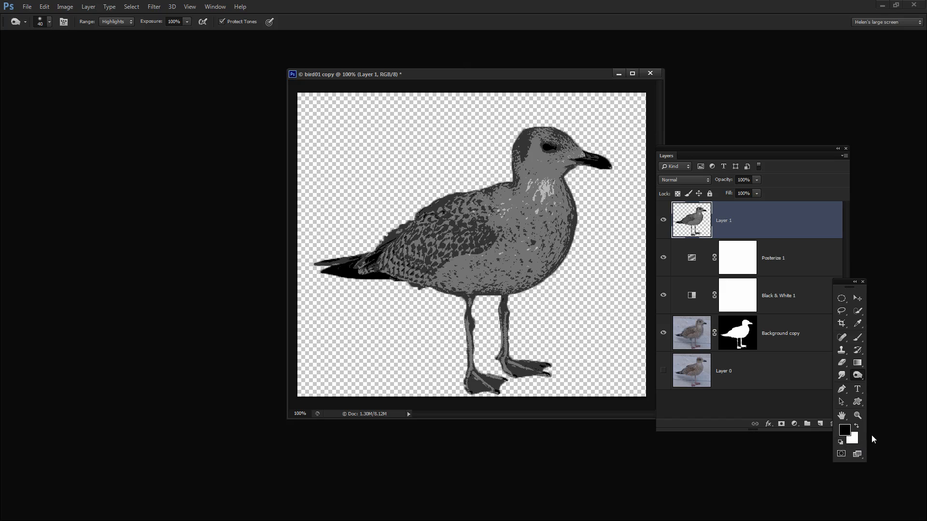
Step: Open the Filter Gallery for the stamped Layer 1 and try the Stamp sketch filter with a Light/Dark Balance of 7
left_click(152, 8)
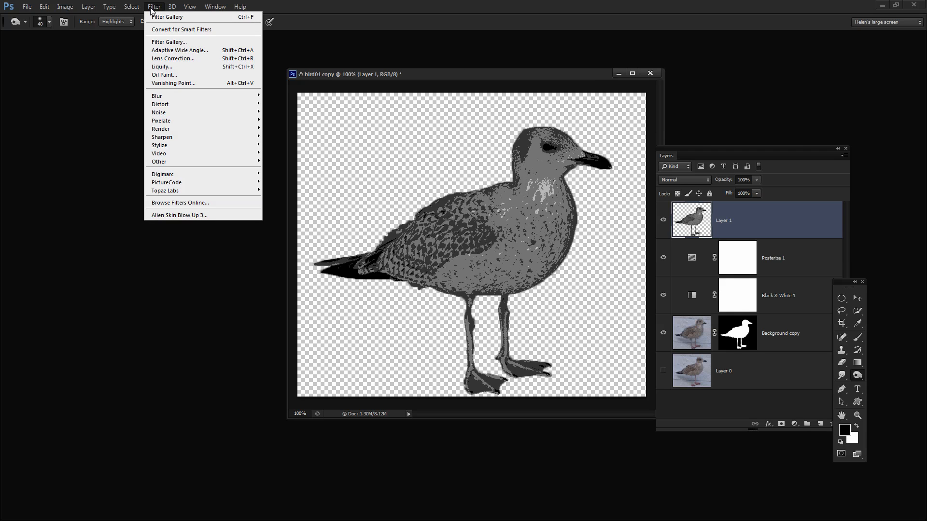
left_click(156, 44)
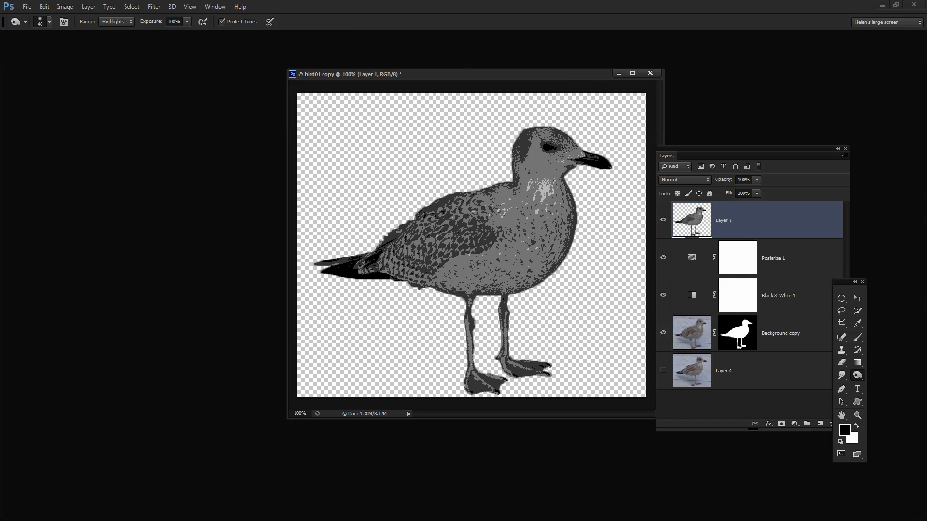
left_click_drag(0, 104, 364, 37)
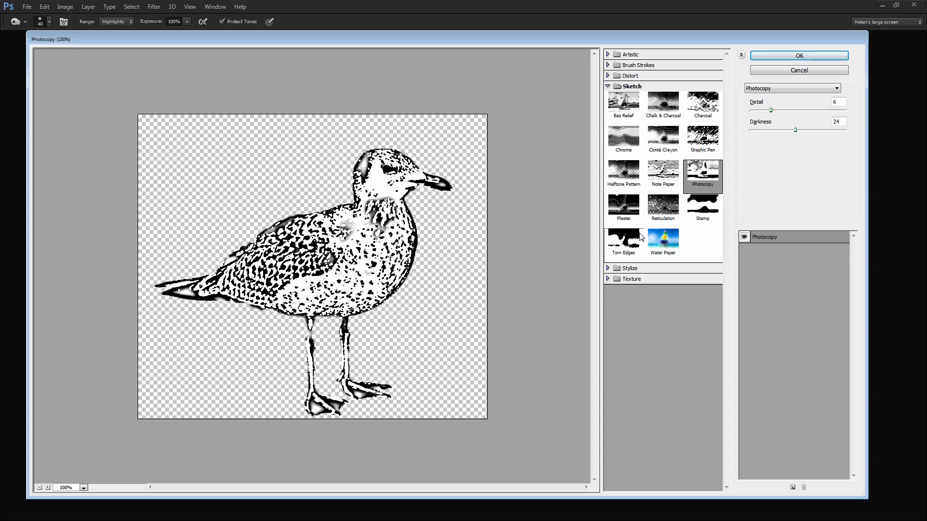
left_click(693, 211)
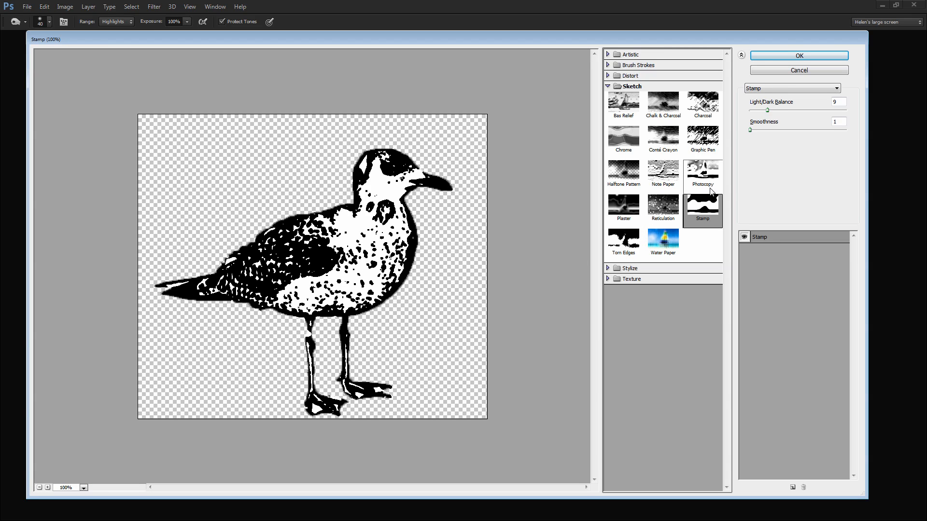
mouse_move(768, 110)
left_mouse_down()
mouse_move(786, 111)
mouse_move(749, 112)
mouse_move(764, 118)
left_mouse_up()
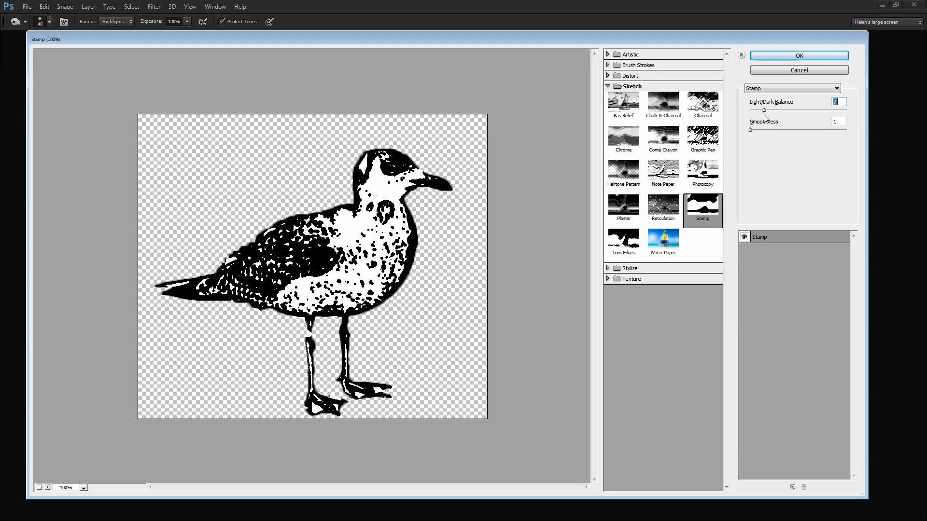
Step: Apply the Photocopy sketch filter to Layer 1 with Detail 11 and Darkness 24
left_click(705, 172)
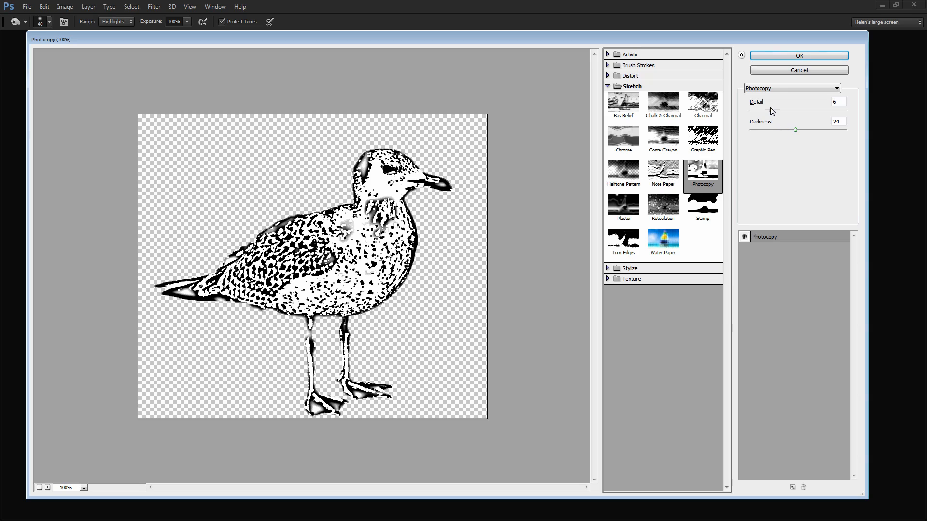
left_click_drag(771, 108, 774, 109)
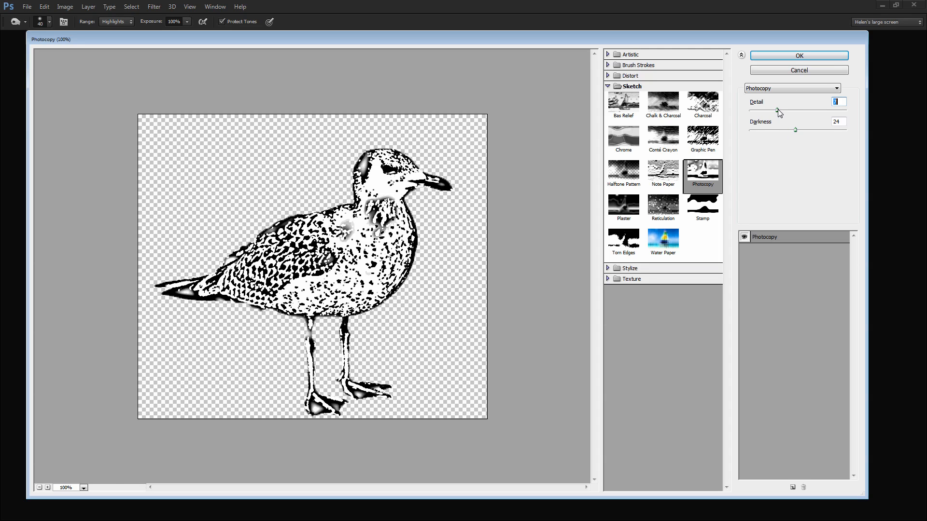
left_click_drag(777, 109, 785, 109)
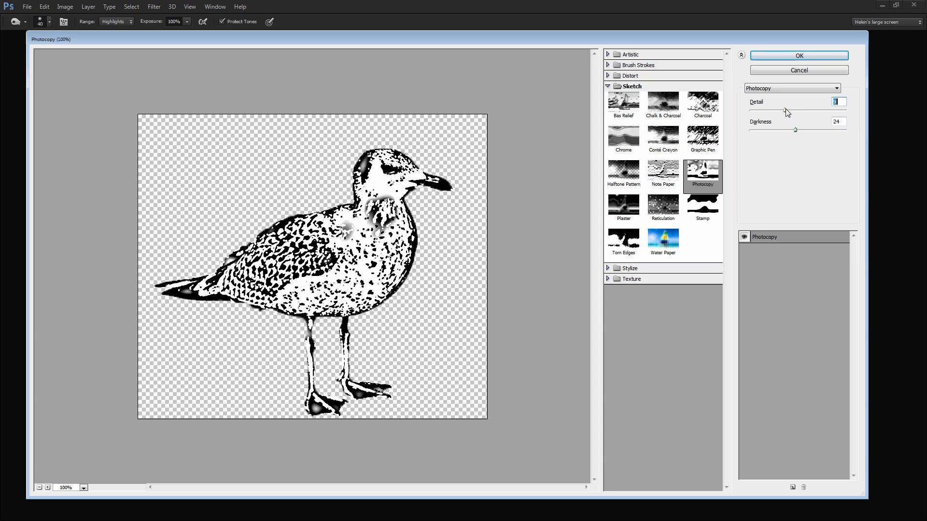
left_click_drag(785, 109, 791, 110)
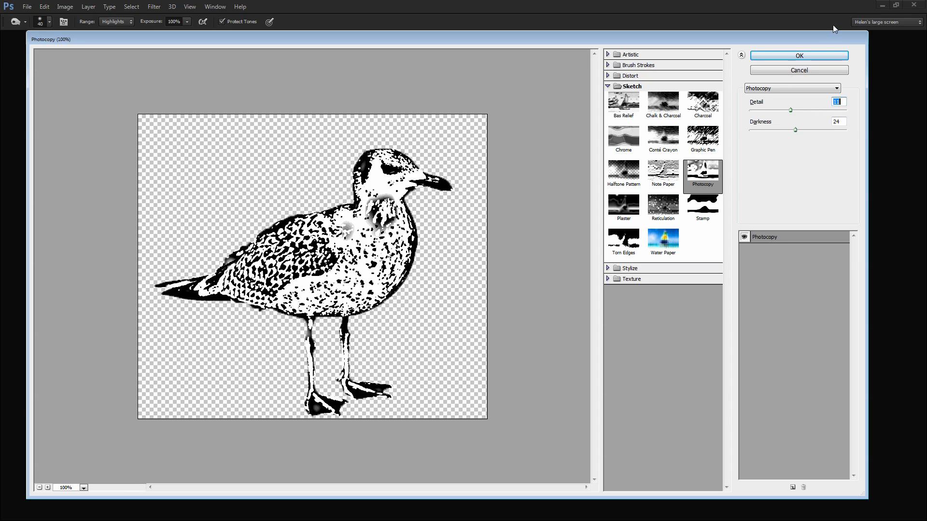
left_click(801, 56)
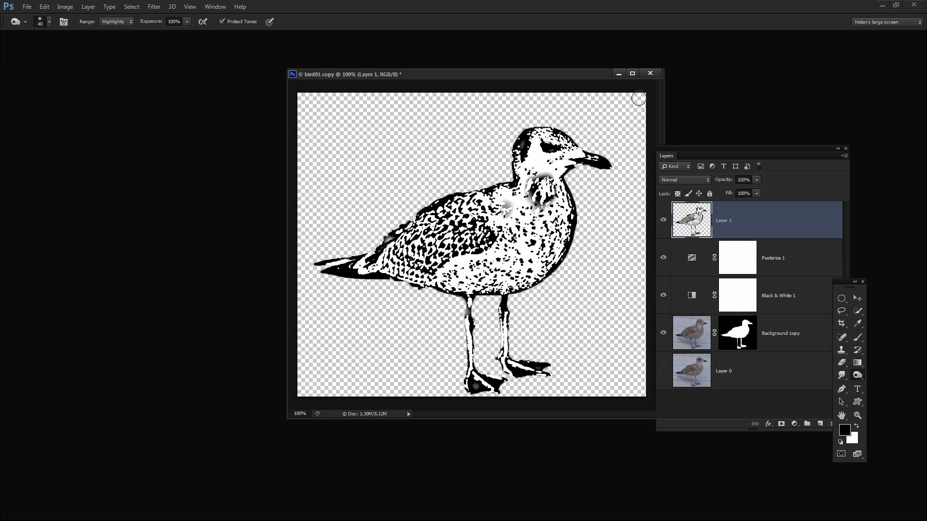
Step: Add a Threshold adjustment layer above Layer 1 with default options and move its settings clear of the image
left_click_drag(554, 77, 418, 81)
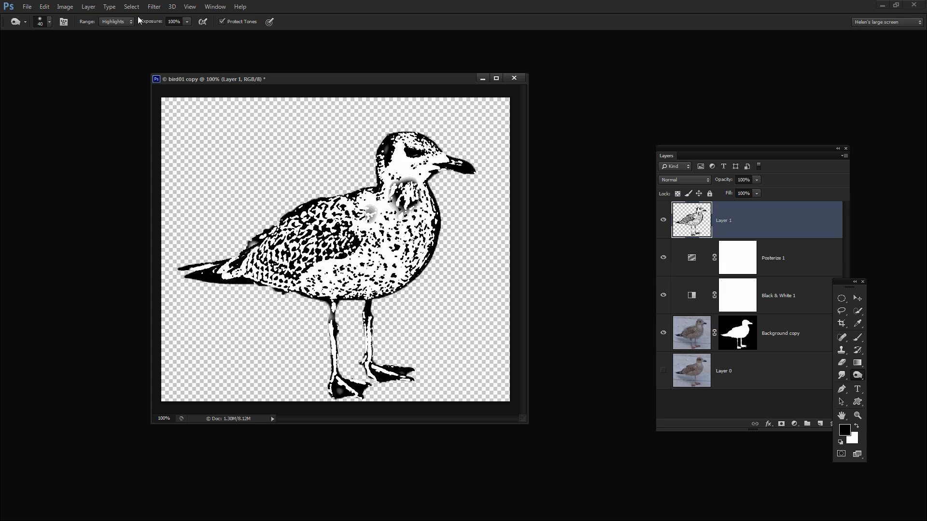
left_click(89, 9)
left_click(90, 10)
left_click(89, 10)
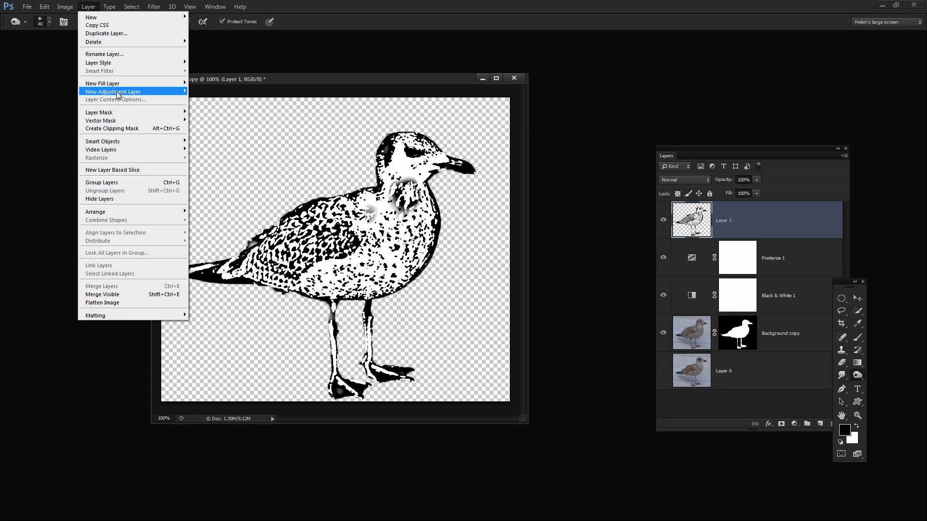
mouse_move(118, 94)
left_click(43, 206)
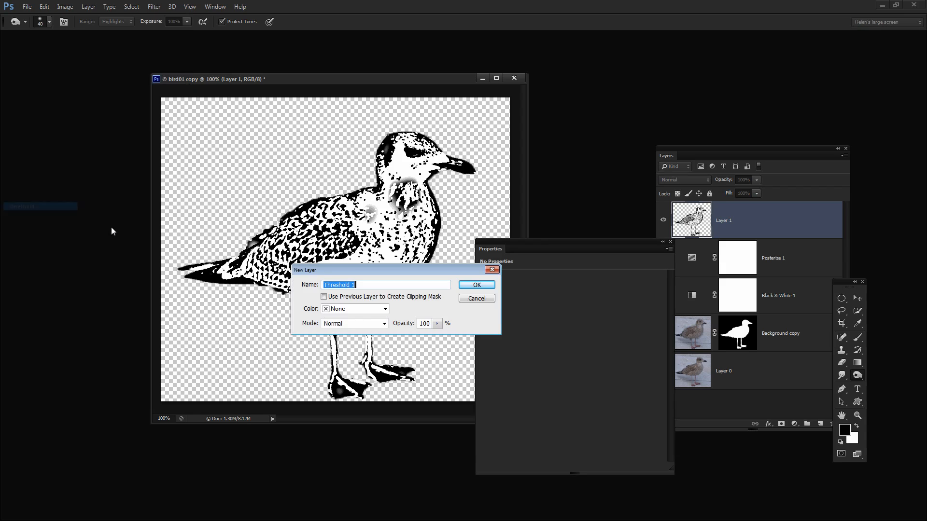
left_click(477, 285)
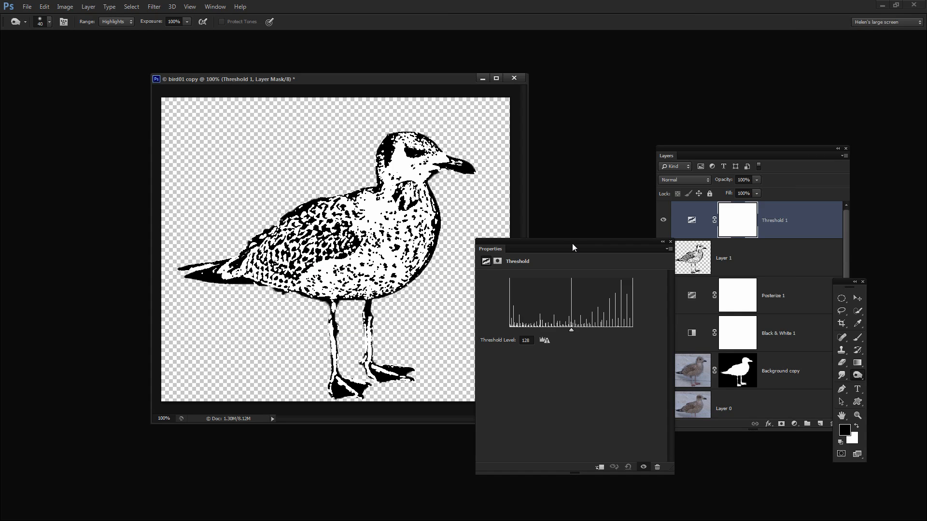
left_click_drag(573, 245, 601, 191)
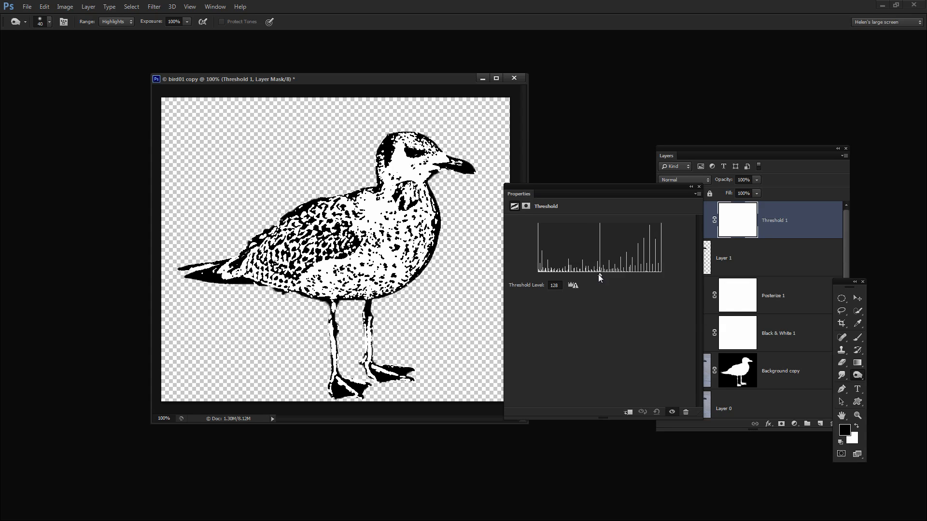
Step: Try a Threshold level of 84, raise it again to slightly below mid-range, and close the adjustment settings
mouse_move(592, 276)
left_mouse_down()
mouse_move(651, 275)
mouse_move(579, 279)
left_mouse_up()
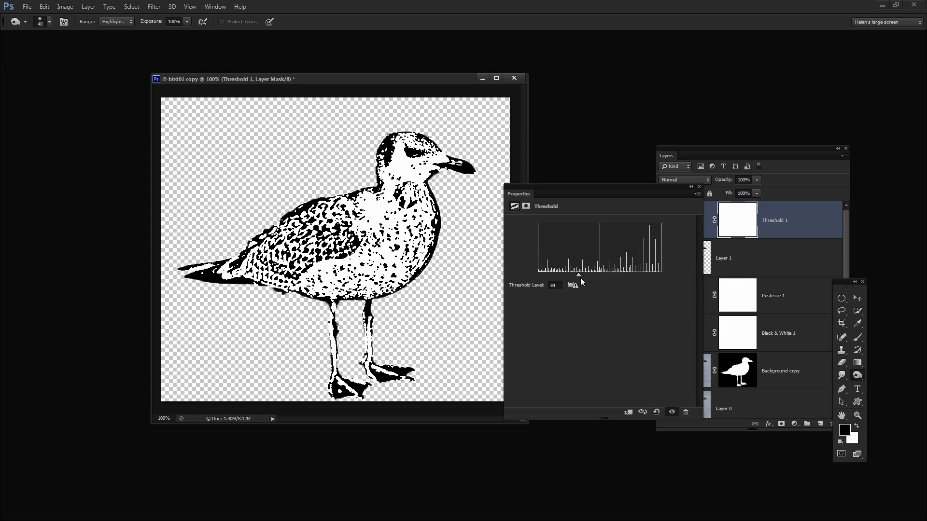
left_click_drag(578, 276, 597, 276)
left_click(699, 186)
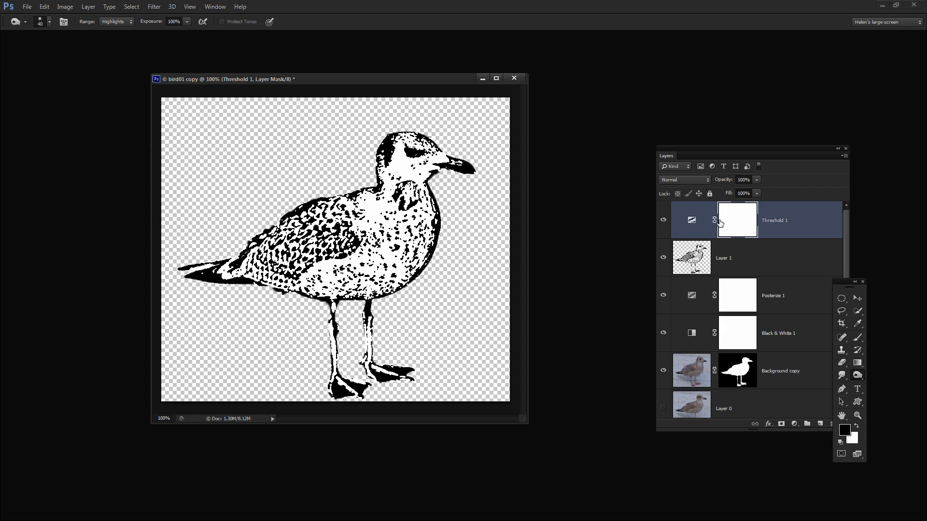
Step: Dodge the dark patch on the gull's throat on Layer 1 using a 25 px brush, Shadows range and 79% exposure
left_click(693, 256)
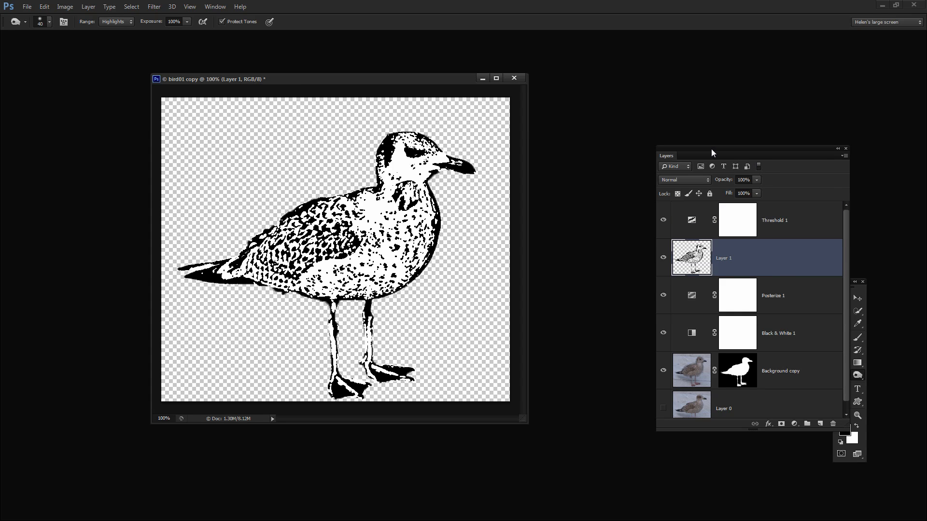
left_click_drag(711, 149, 670, 144)
left_click(857, 376)
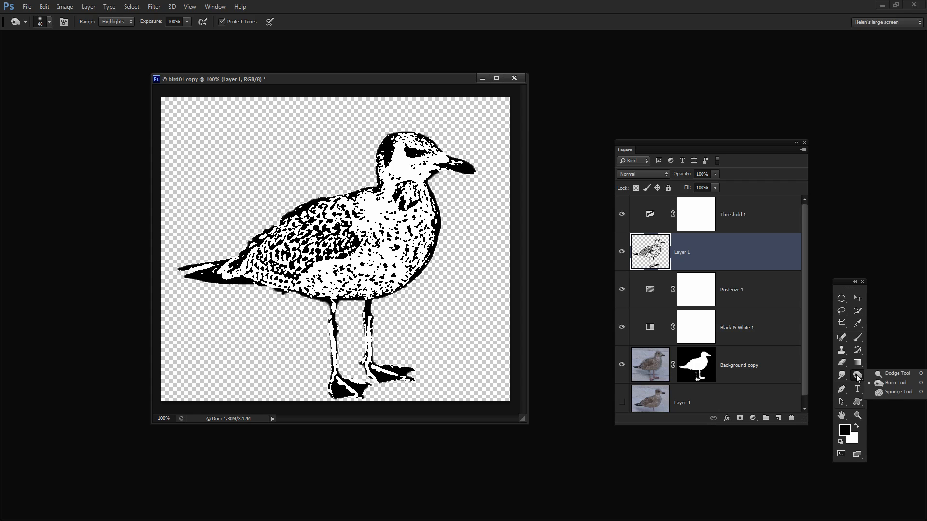
left_click(897, 374)
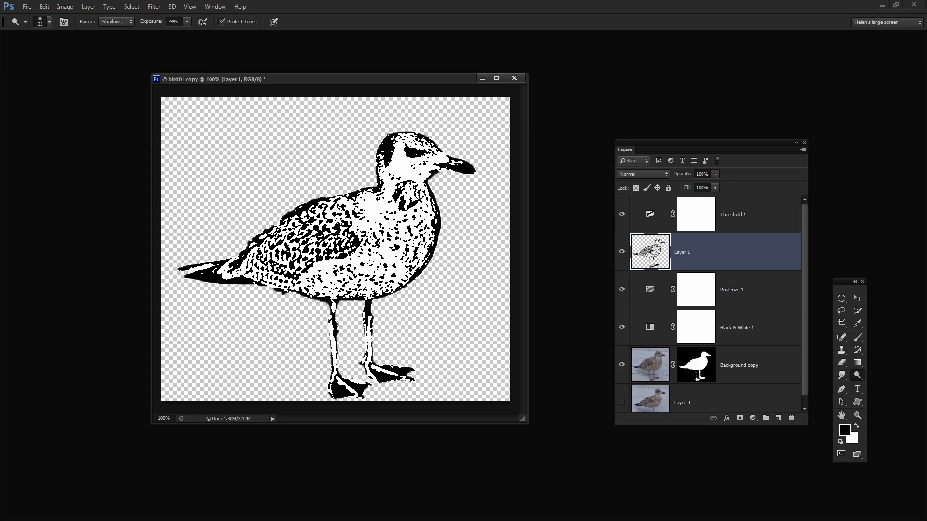
mouse_move(398, 185)
left_mouse_down()
mouse_move(388, 213)
mouse_move(406, 198)
mouse_move(414, 204)
left_mouse_up()
Step: Raise the Dodge exposure to 95% and lighten the throat patch on Layer 1 again
left_click(187, 21)
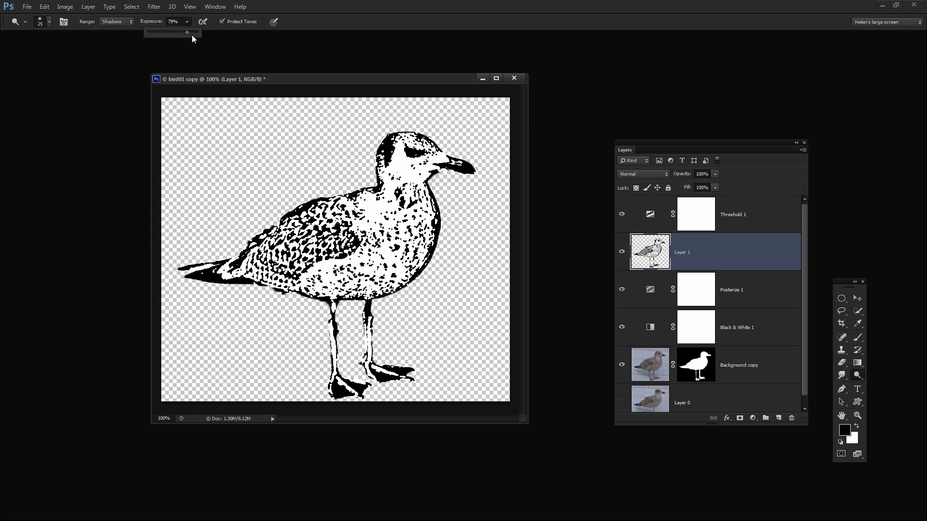
left_click_drag(186, 34, 195, 36)
left_click(408, 193)
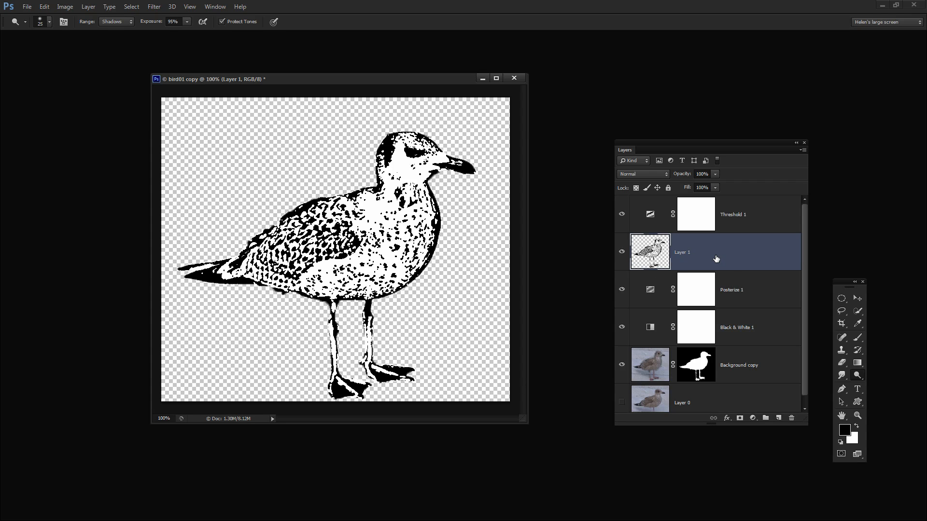
Step: Hide the Black & White 1, Posterize 1, Layer 1 and Threshold 1 layers, leaving only Background copy visible
scroll(772, 344, "down", 1)
left_click(620, 318)
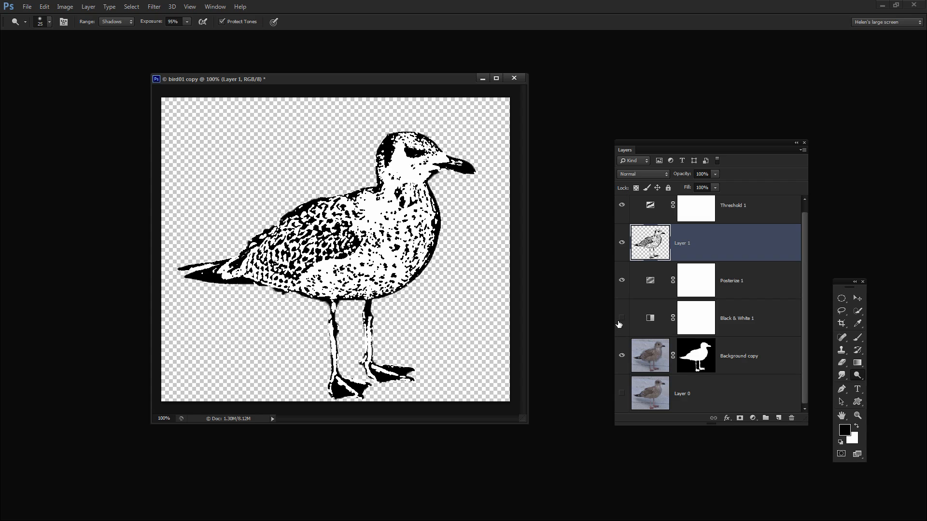
left_click_drag(621, 280, 622, 206)
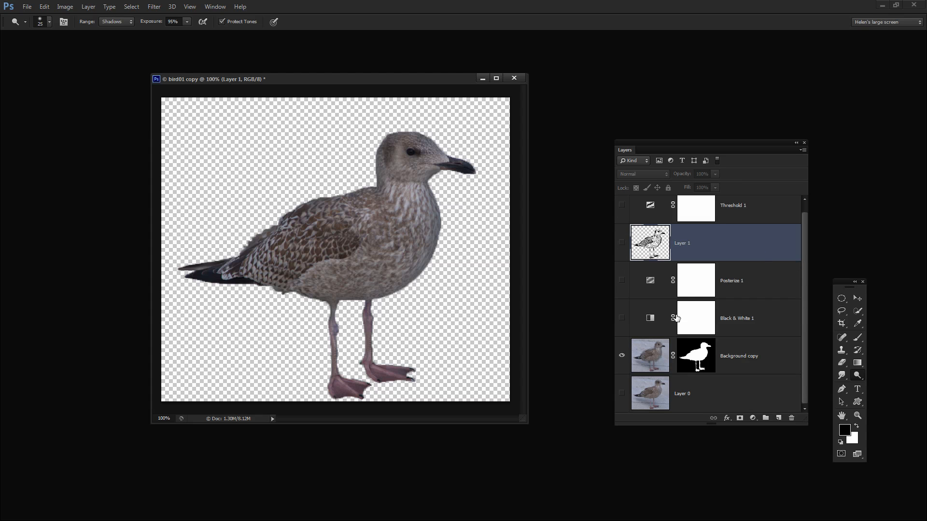
Step: Show Black & White 1, Posterize 1, Layer 1 and Threshold 1 again one by one to review each stage of the effect
left_click(621, 318)
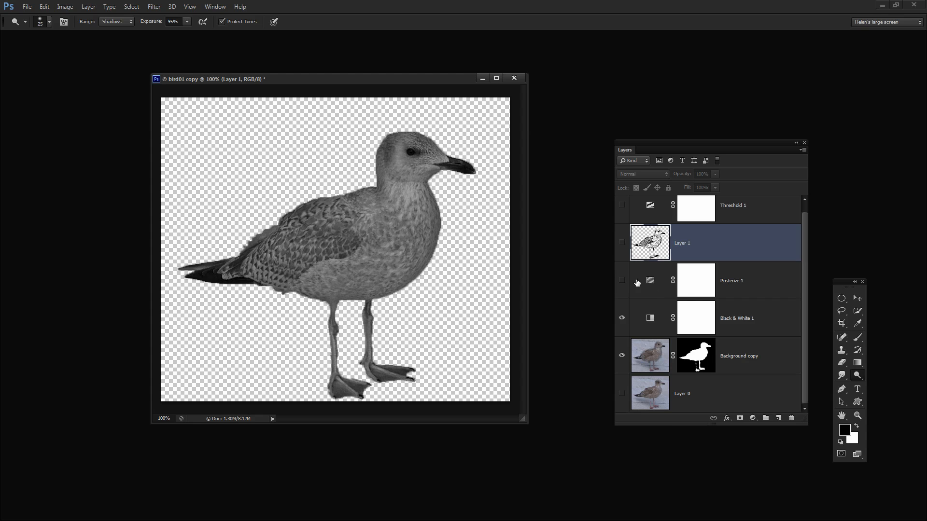
left_click(622, 280)
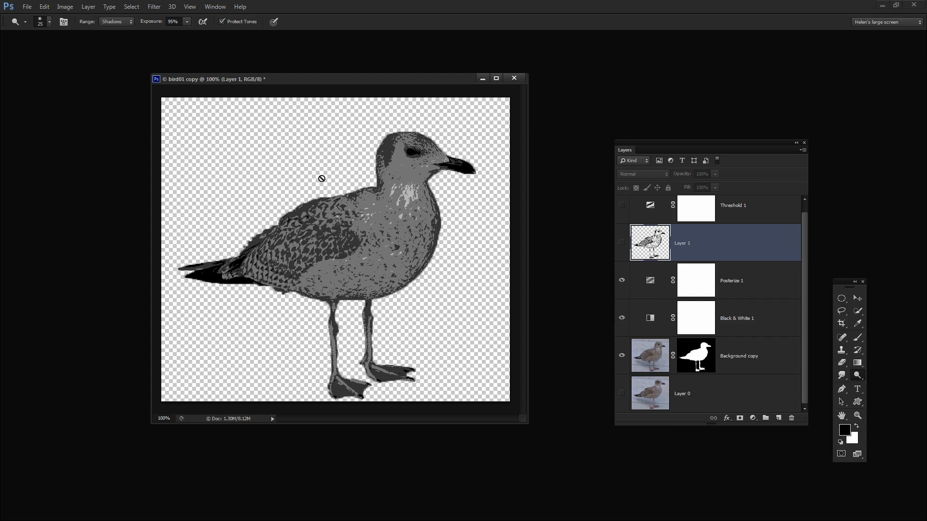
left_click(622, 245)
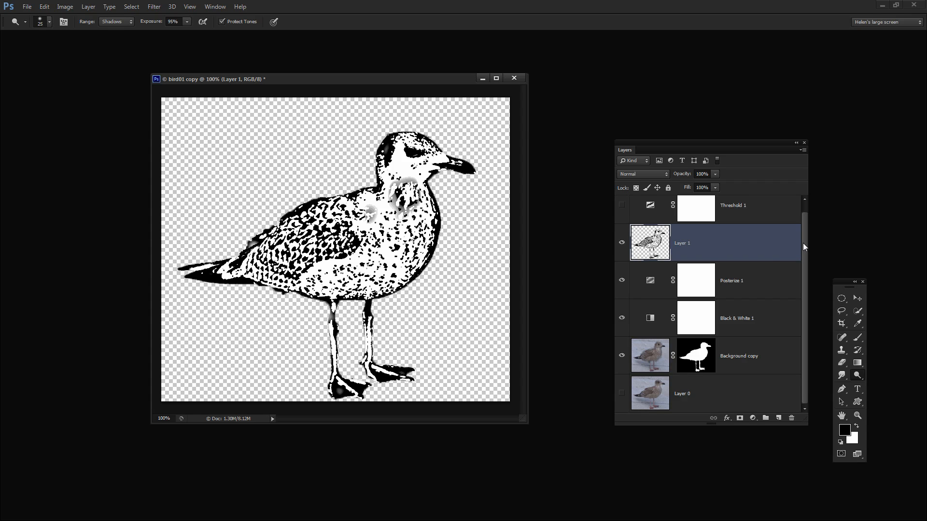
scroll(803, 243, "up", 1)
left_click(622, 215)
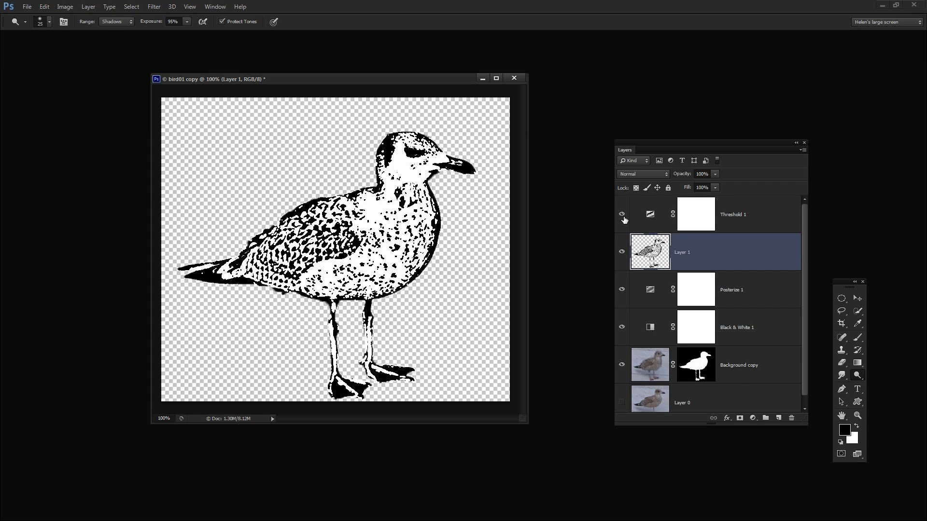